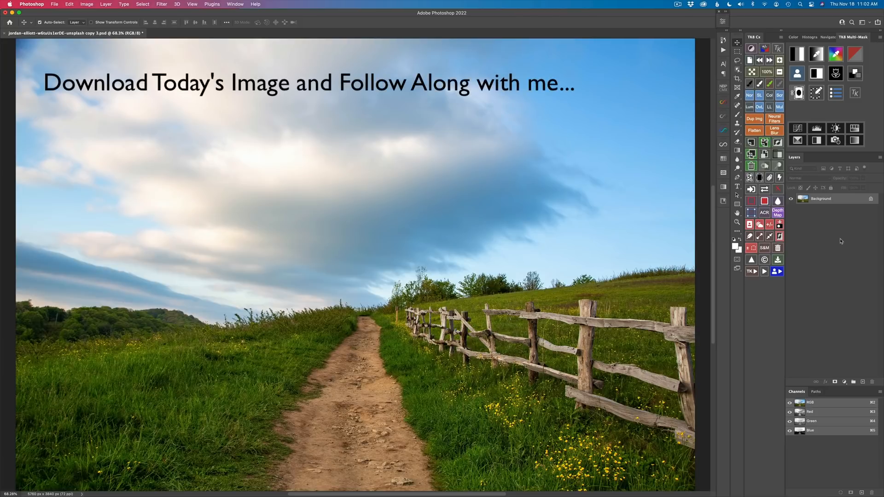
# Step: Select the sky automatically and save the selection as a new channel named Sky
pyautogui.click(822, 253)
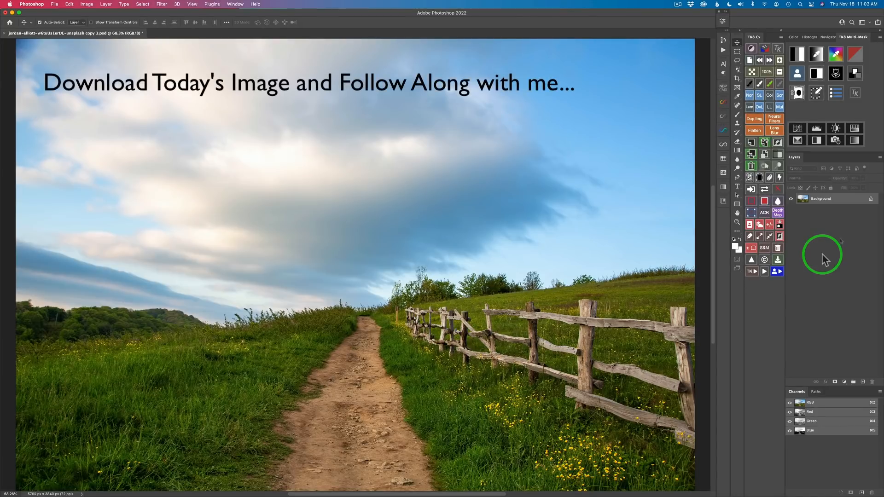
pyautogui.click(761, 224)
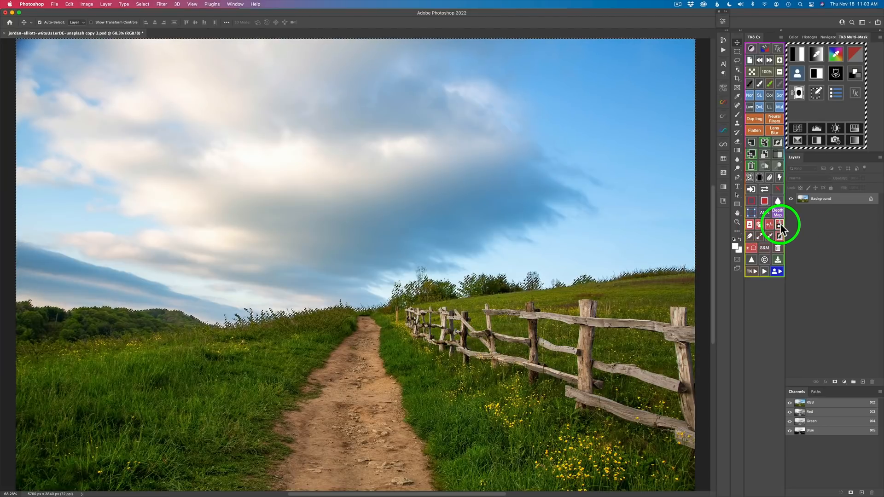
pyautogui.click(780, 225)
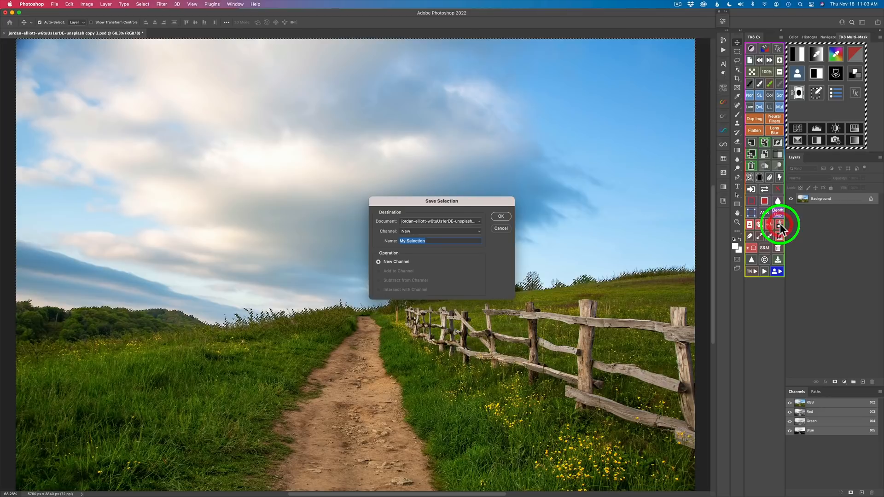
pyautogui.press('BackSpace')
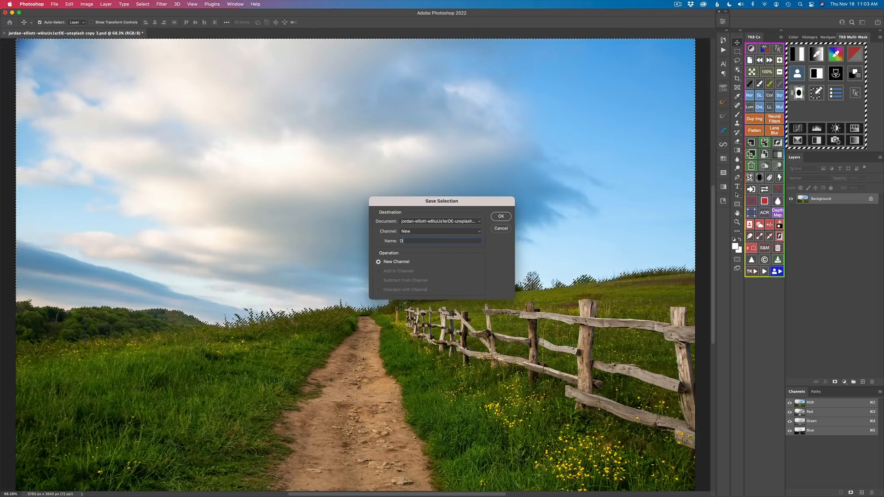
pyautogui.write('Sky')
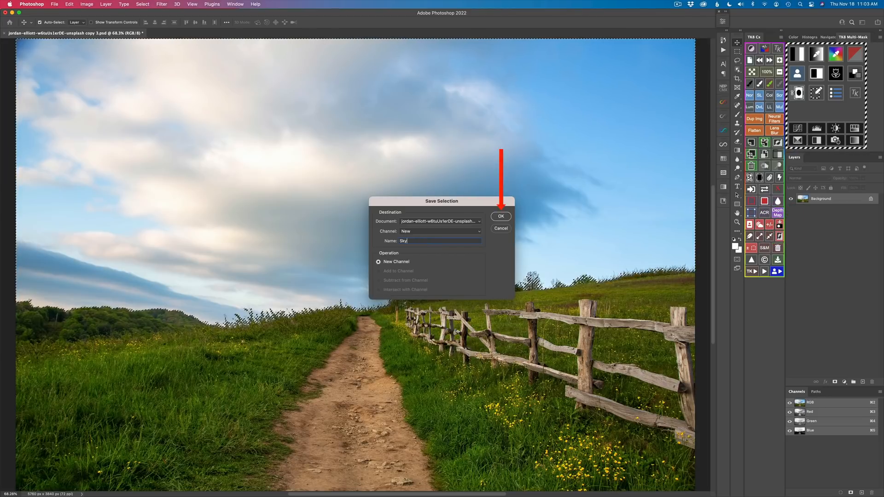
pyautogui.press('Return')
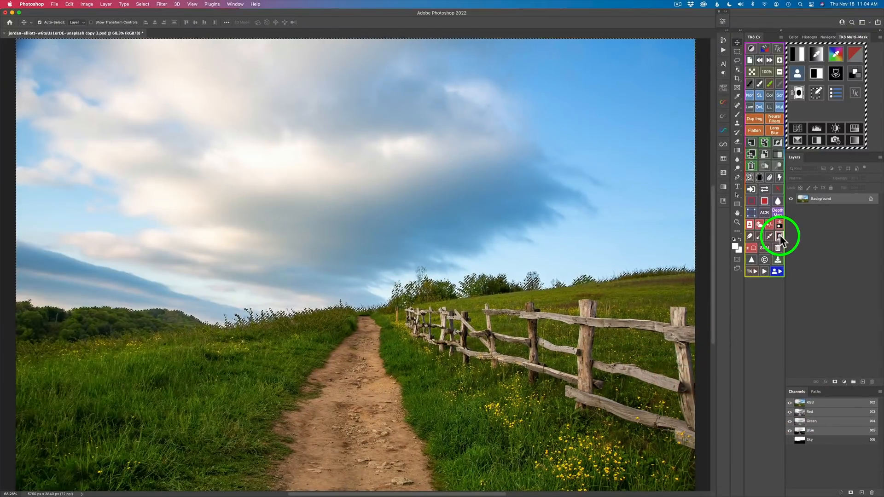
# Step: Invert the sky selection, save it as a new channel named Foreground, and deselect
pyautogui.click(780, 236)
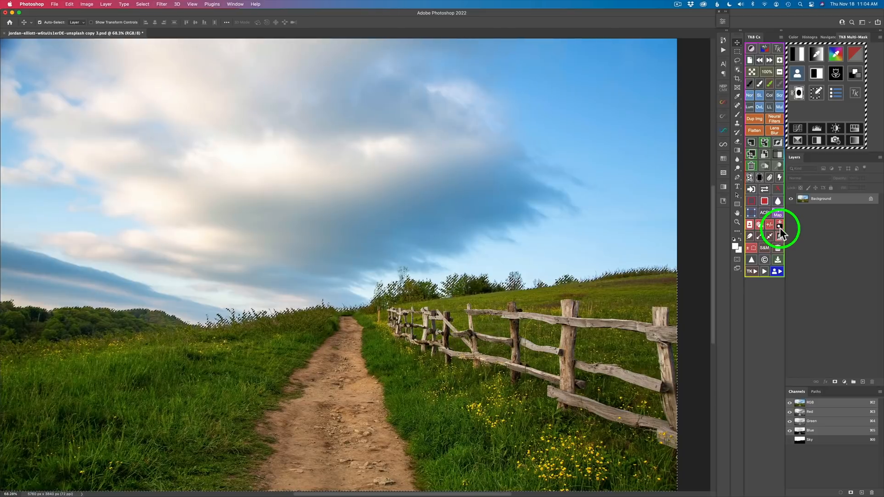
pyautogui.click(779, 225)
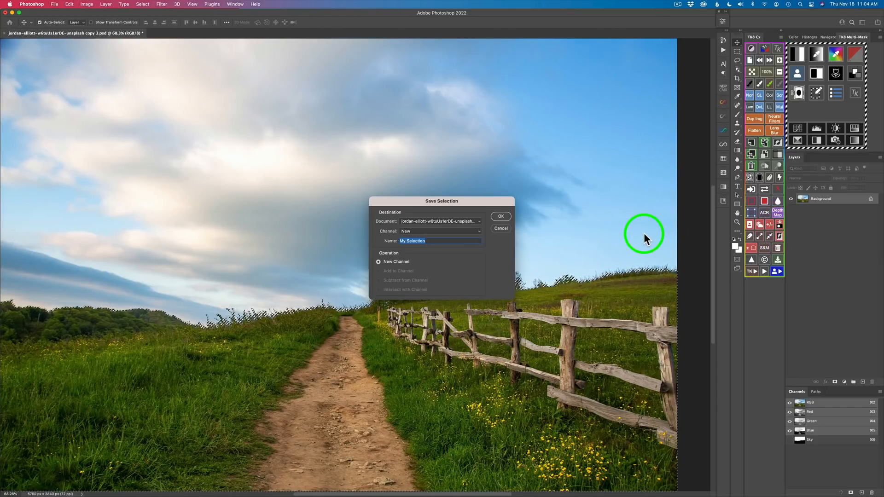
pyautogui.write('Foreg')
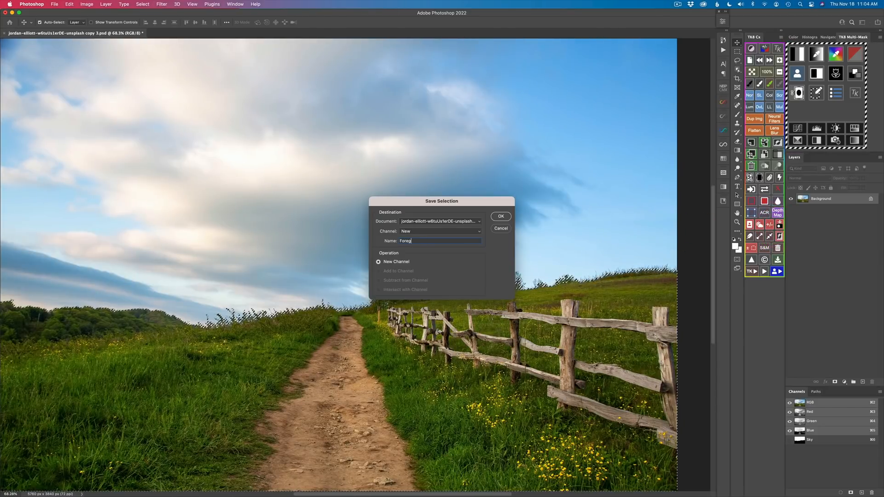
pyautogui.write('round')
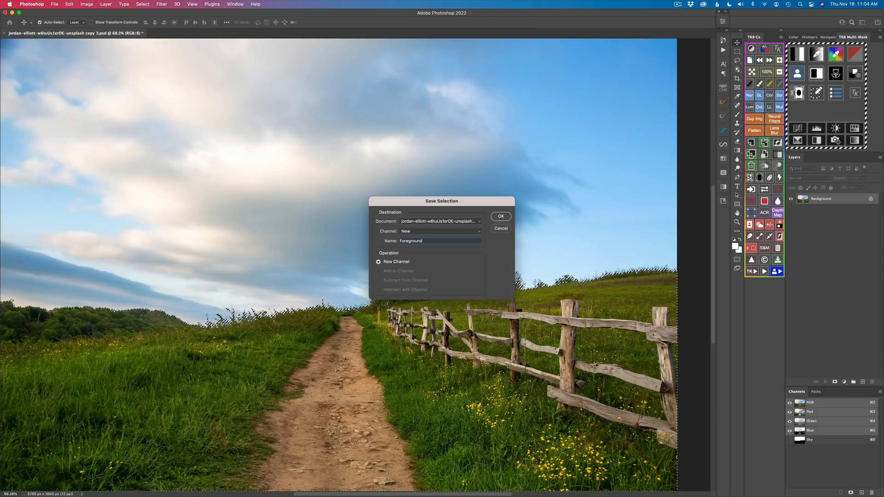
pyautogui.click(502, 215)
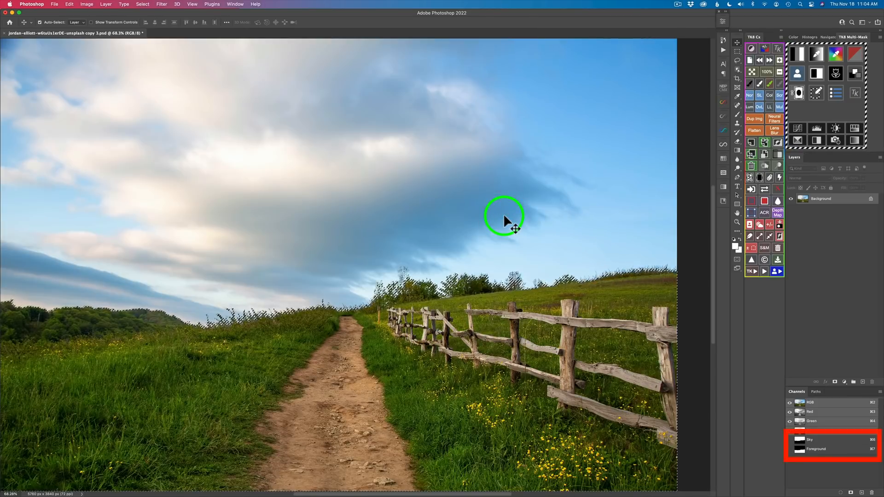
pyautogui.hscroll(-3, 503, 215)
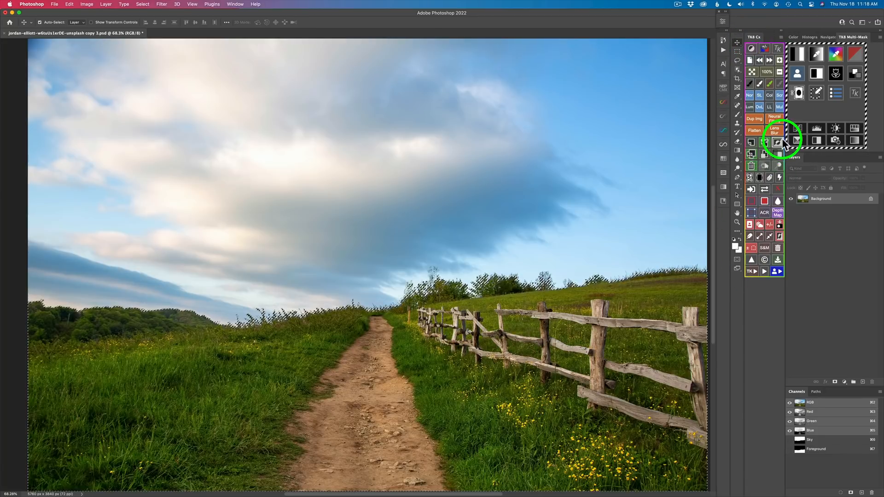
pyautogui.click(769, 223)
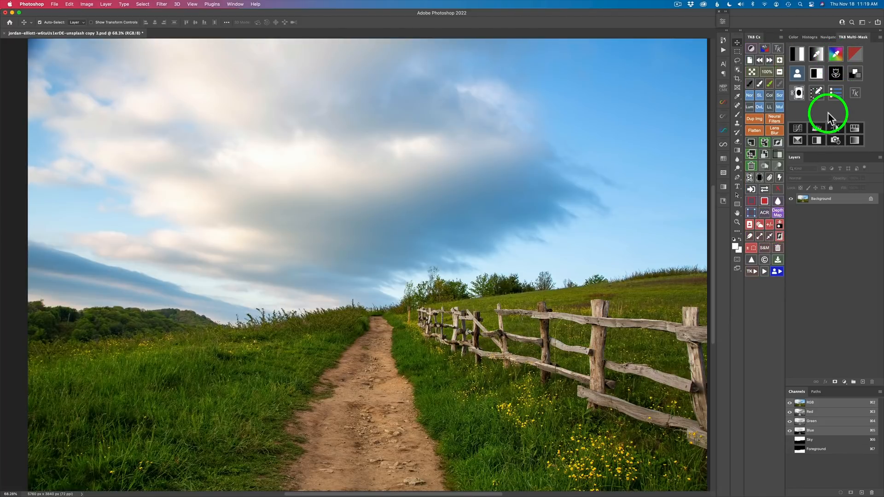
# Step: Select the dirt path by outlining it with the Object Selection tool in Lasso mode
pyautogui.click(738, 73)
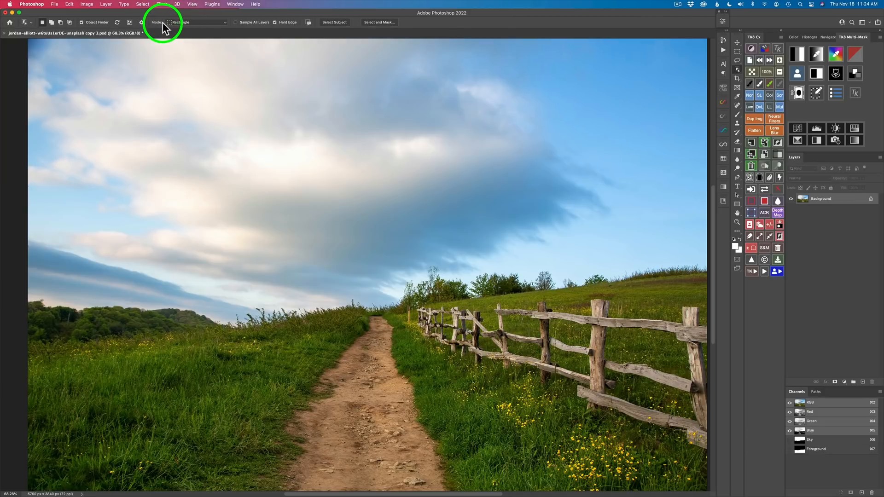
pyautogui.click(225, 23)
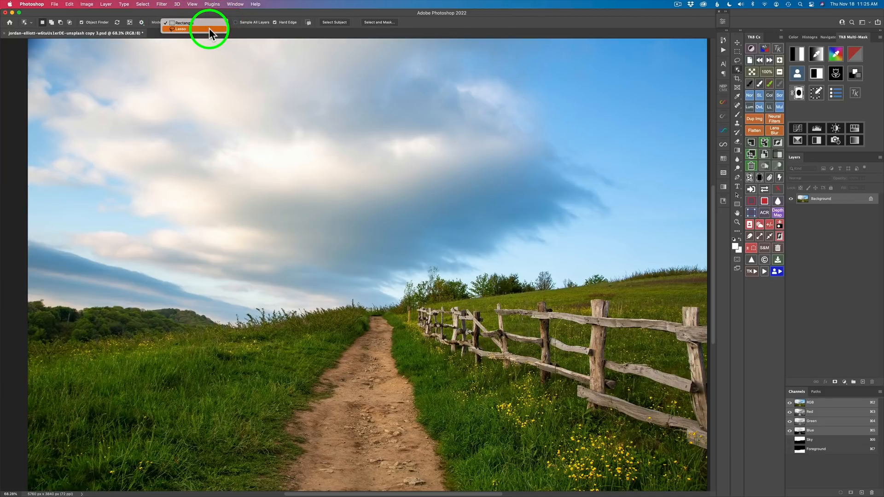
pyautogui.click(209, 29)
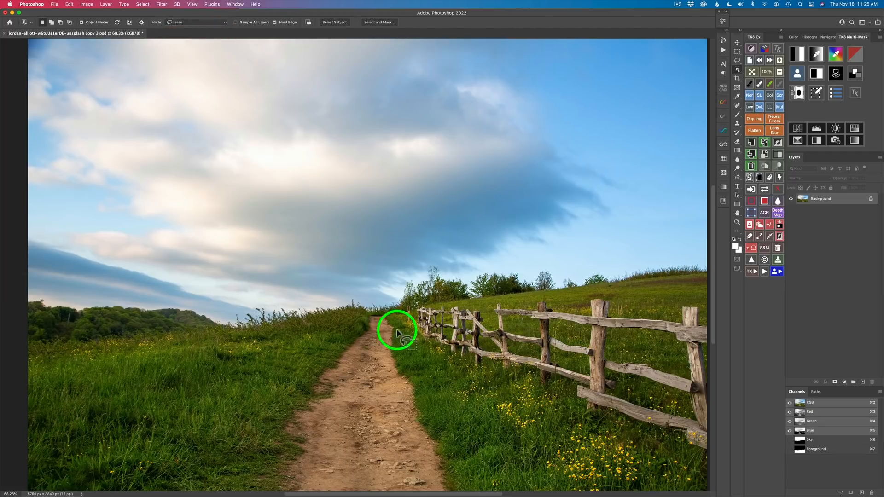
pyautogui.moveTo(372, 318)
pyautogui.mouseDown()
pyautogui.moveTo(316, 393)
pyautogui.moveTo(298, 467)
pyautogui.moveTo(304, 484)
pyautogui.moveTo(444, 482)
pyautogui.moveTo(399, 382)
pyautogui.moveTo(388, 323)
pyautogui.moveTo(371, 328)
pyautogui.mouseUp()
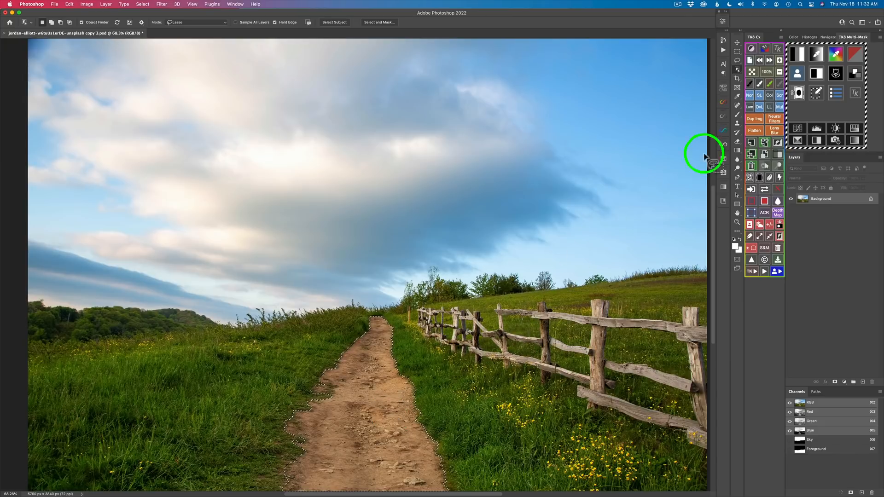
# Step: Open the path selection as an editable mask and soften it with a Gaussian Blur of 15 pixels radius
pyautogui.click(816, 92)
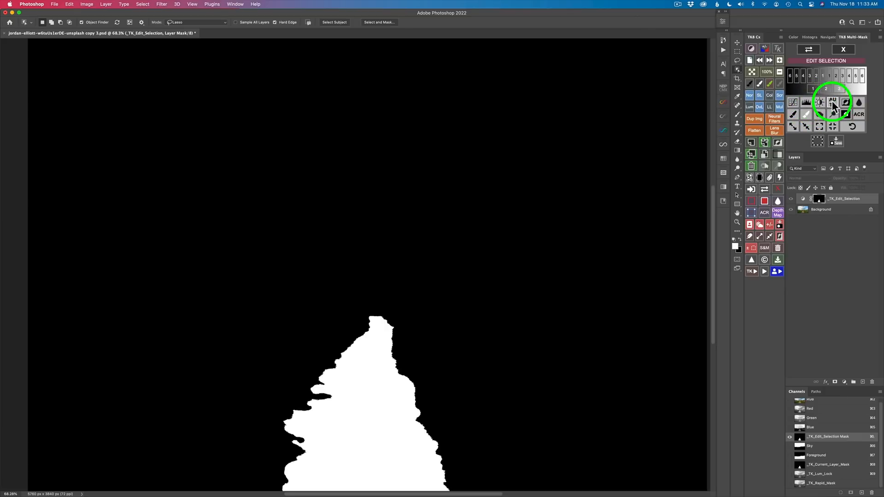
pyautogui.click(860, 103)
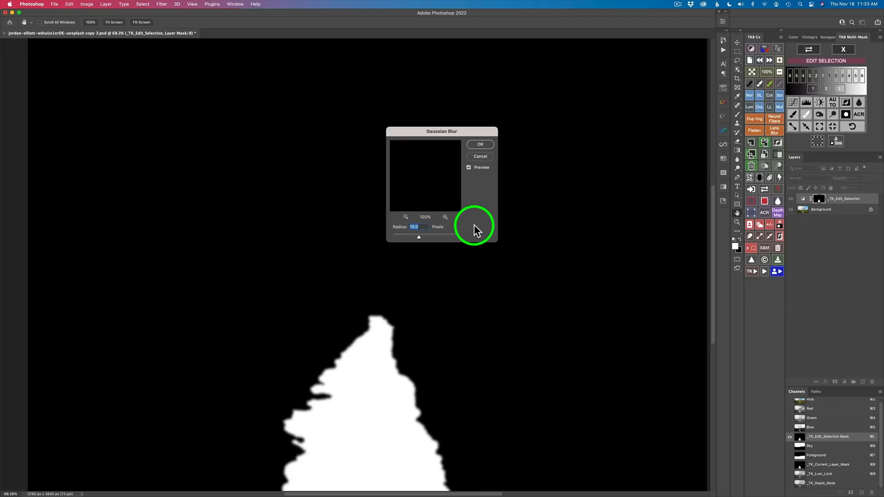
pyautogui.write('15')
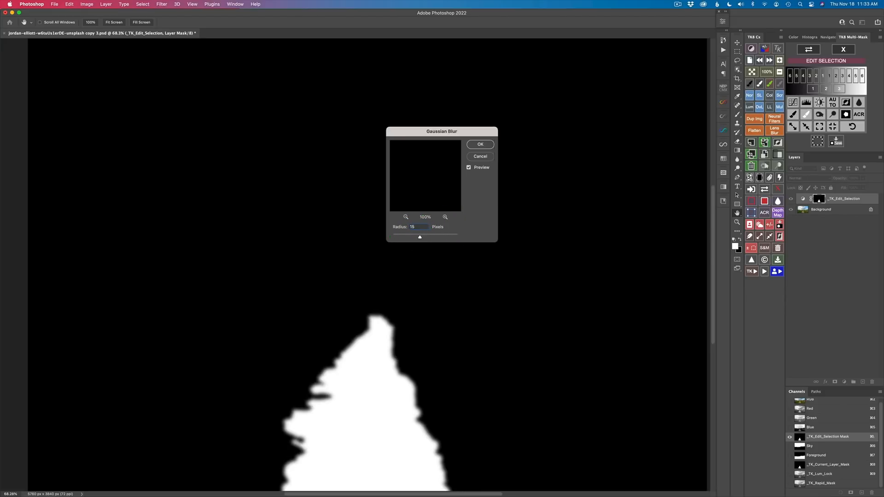
pyautogui.click(481, 145)
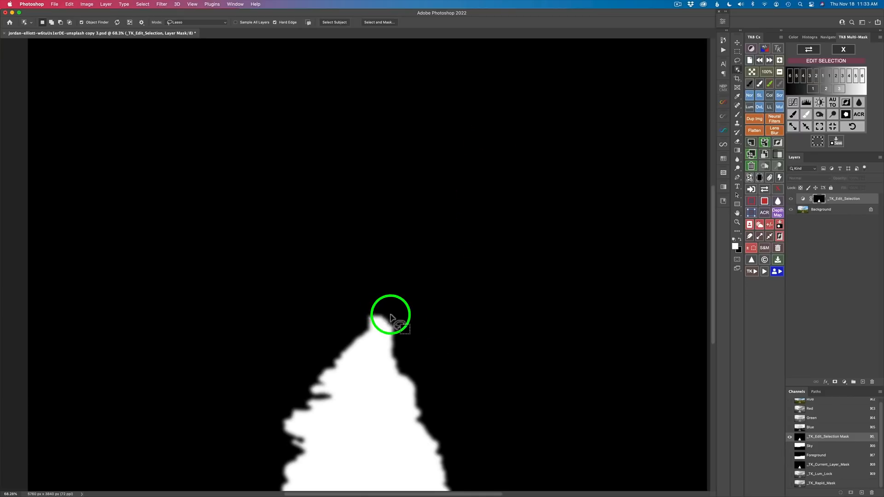
pyautogui.moveTo(385, 346)
pyautogui.mouseDown()
pyautogui.moveTo(395, 410)
pyautogui.moveTo(433, 462)
pyautogui.moveTo(386, 353)
pyautogui.moveTo(505, 300)
pyautogui.moveTo(519, 198)
pyautogui.mouseUp()
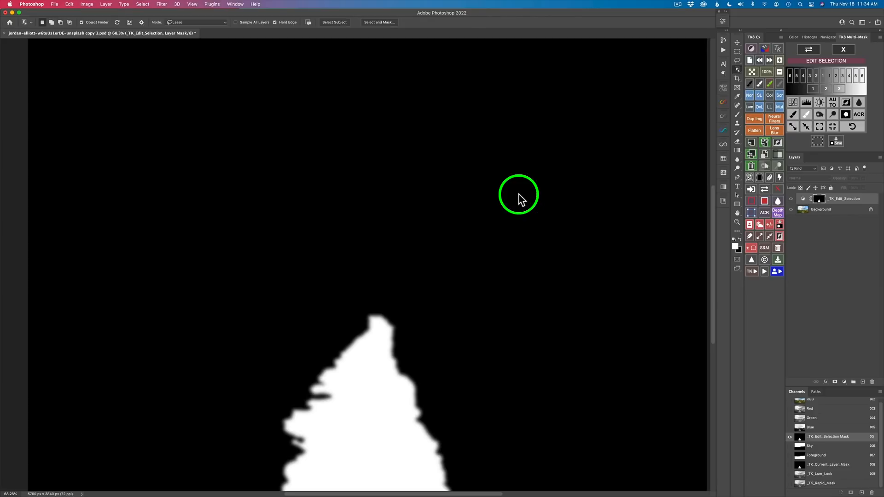
# Step: Save the blurred path mask as a channel named Road, then exit selection editing and deselect
pyautogui.click(836, 142)
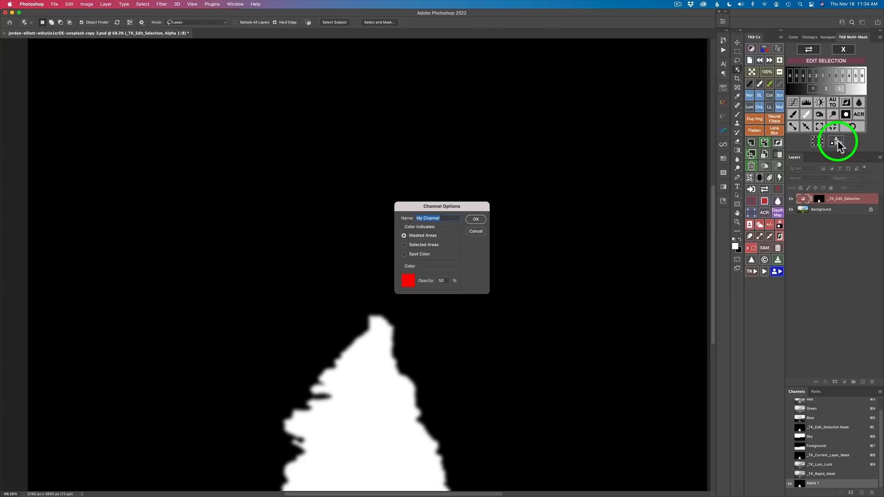
pyautogui.write('Road')
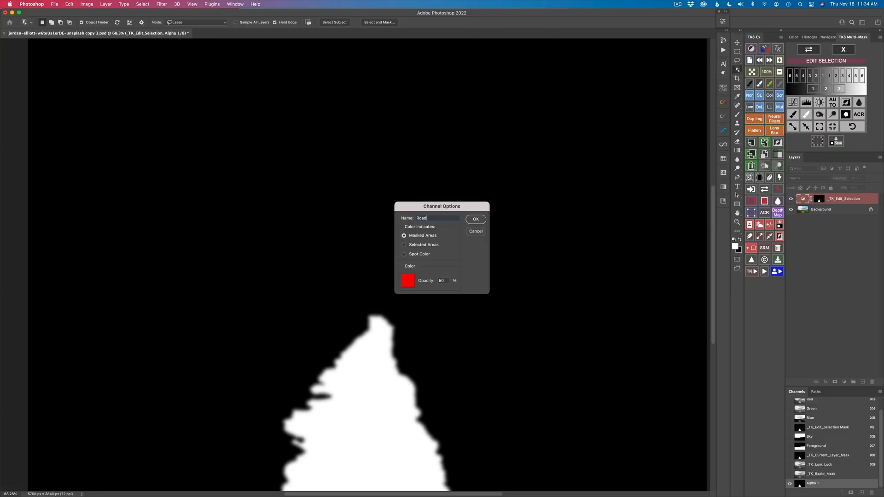
pyautogui.click(479, 221)
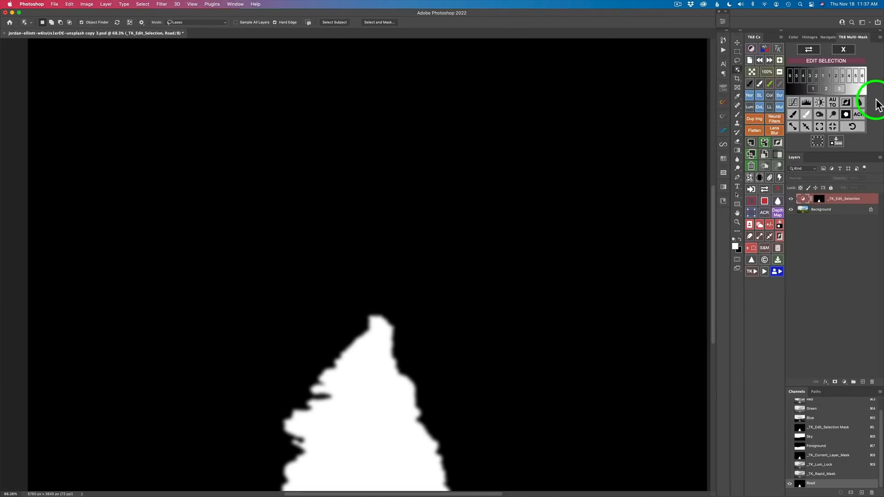
pyautogui.click(844, 50)
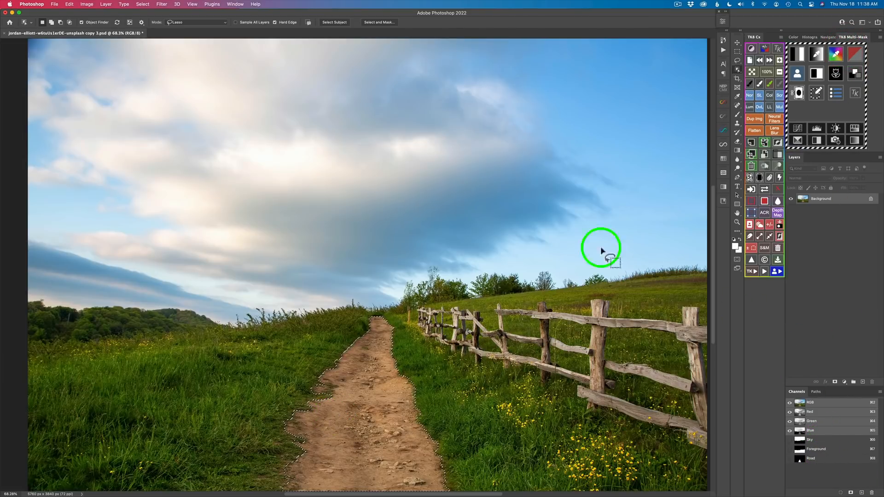
pyautogui.click(769, 225)
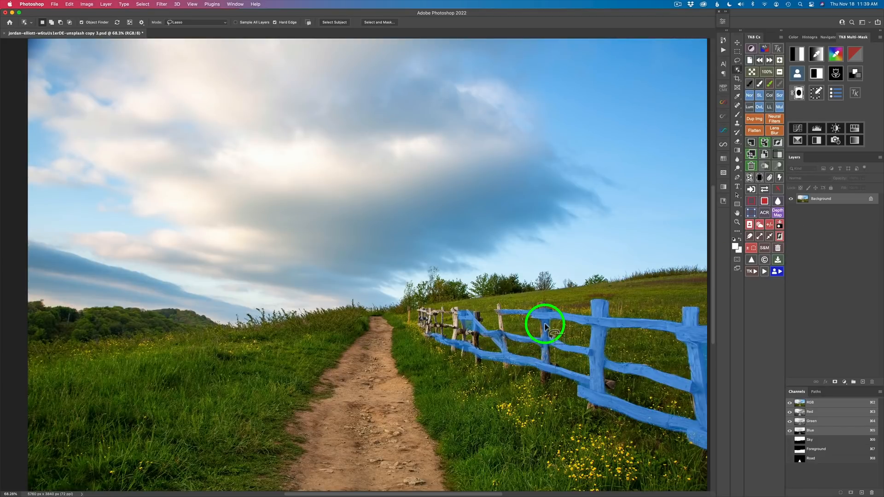
# Step: Select the wooden fence with the Object Finder and inspect the selection as a black-and-white mask
pyautogui.click(545, 326)
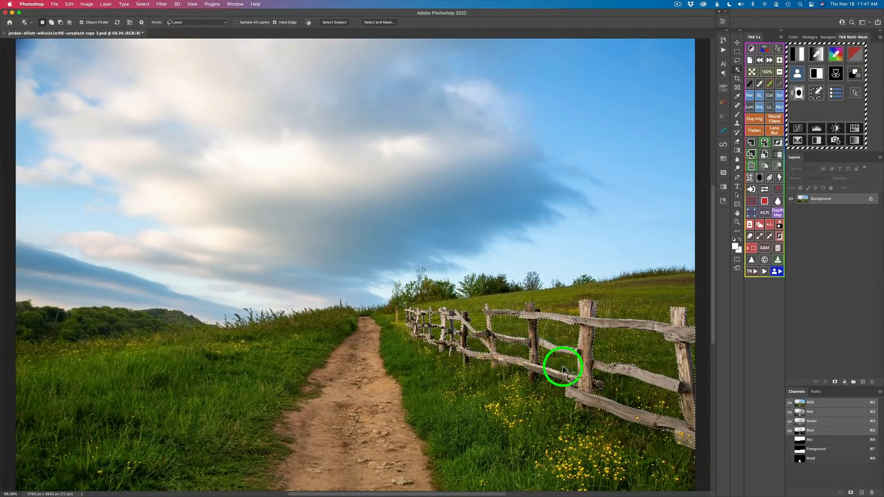
pyautogui.click(816, 94)
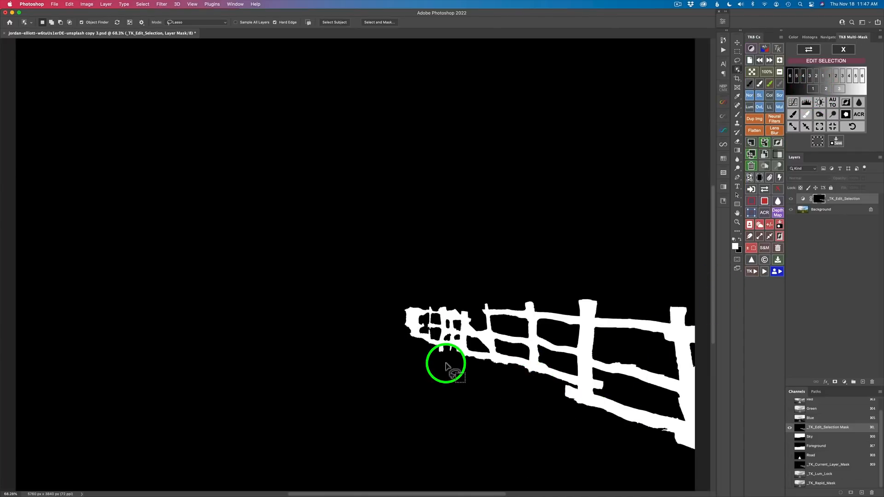
pyautogui.click(847, 49)
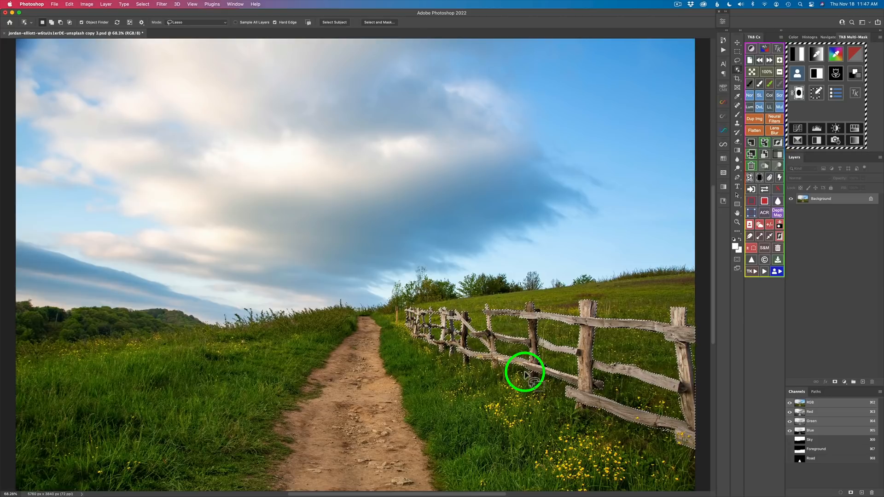
# Step: Add the unselected base of the middle fence post to the fence selection with a lasso outline
pyautogui.press('shift')
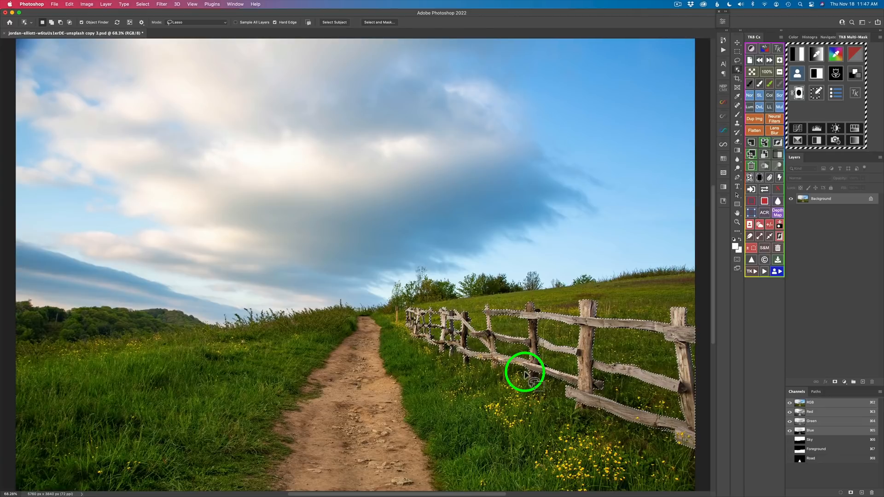
pyautogui.press('shift')
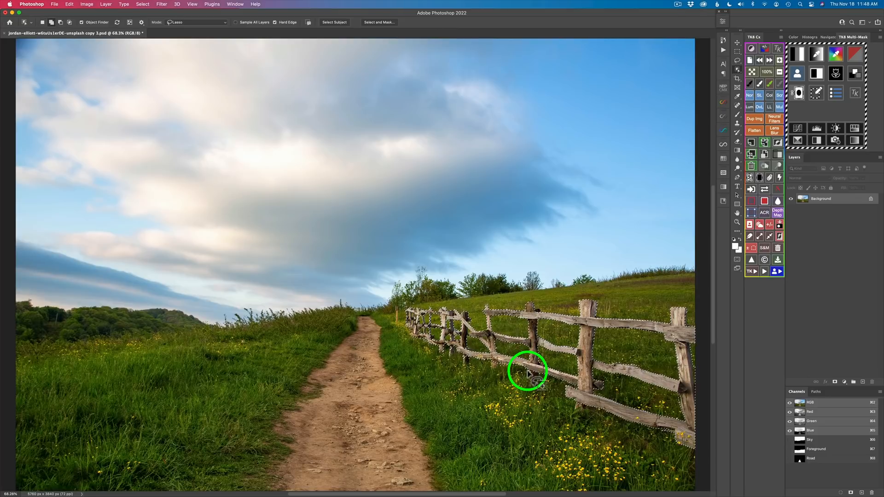
pyautogui.moveTo(524, 372)
pyautogui.mouseDown()
pyautogui.moveTo(529, 388)
pyautogui.moveTo(541, 379)
pyautogui.moveTo(538, 390)
pyautogui.mouseUp()
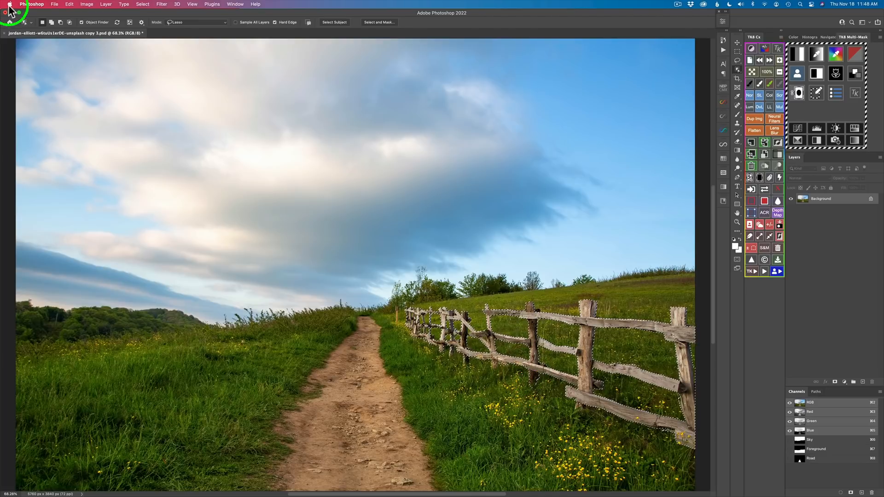
# Step: Switch the object selection mode to Rectangle and add the missed bases of the smaller, distant fence posts to the selection
pyautogui.click(226, 22)
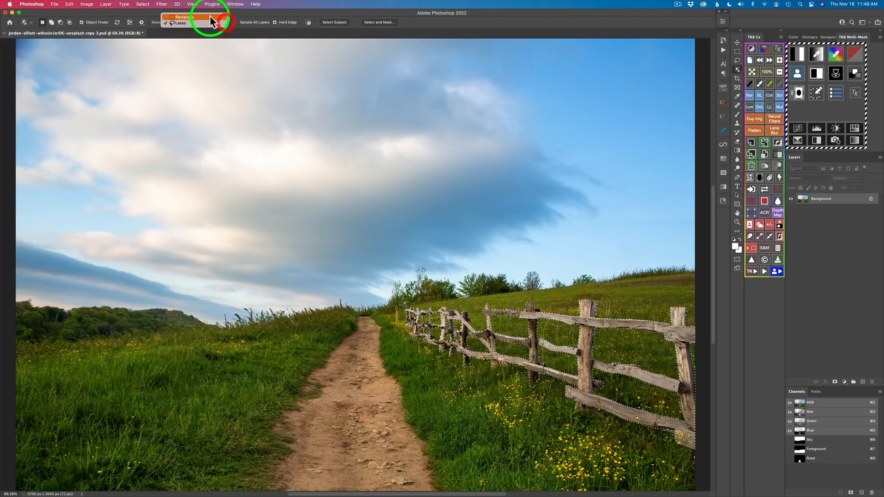
pyautogui.click(209, 16)
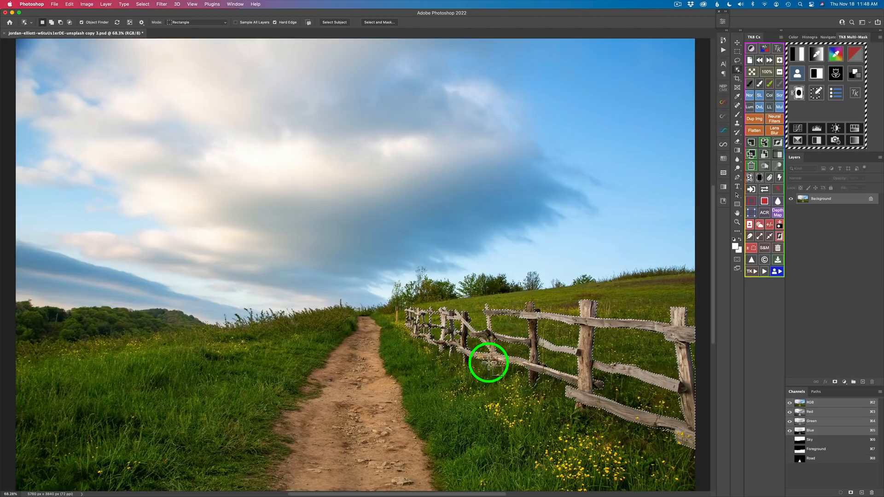
pyautogui.moveTo(489, 362); pyautogui.dragTo(499, 368)
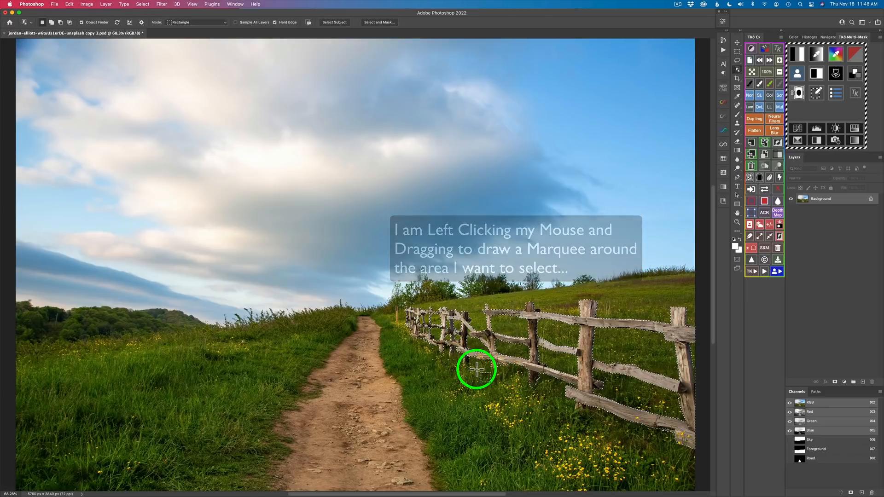
pyautogui.press('shift')
pyautogui.moveTo(454, 357); pyautogui.dragTo(455, 358)
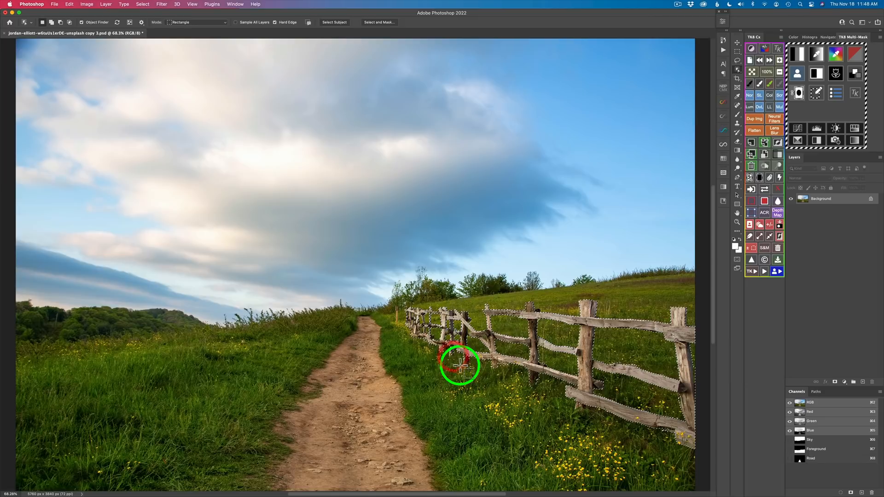
pyautogui.press('shift')
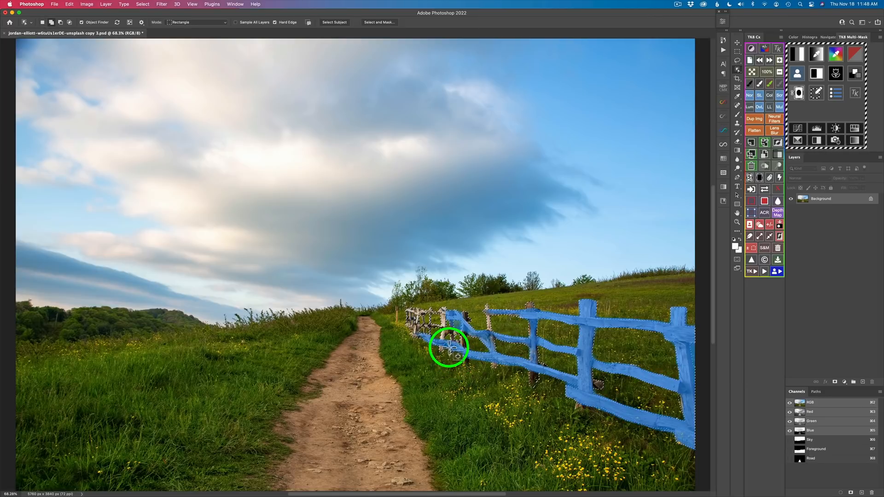
pyautogui.moveTo(454, 358); pyautogui.dragTo(453, 362)
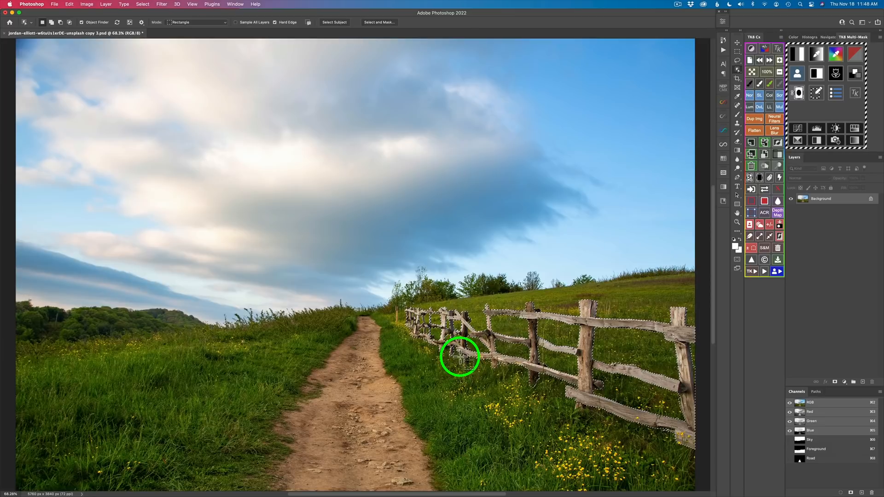
pyautogui.press('shift')
pyautogui.moveTo(461, 358); pyautogui.dragTo(468, 363)
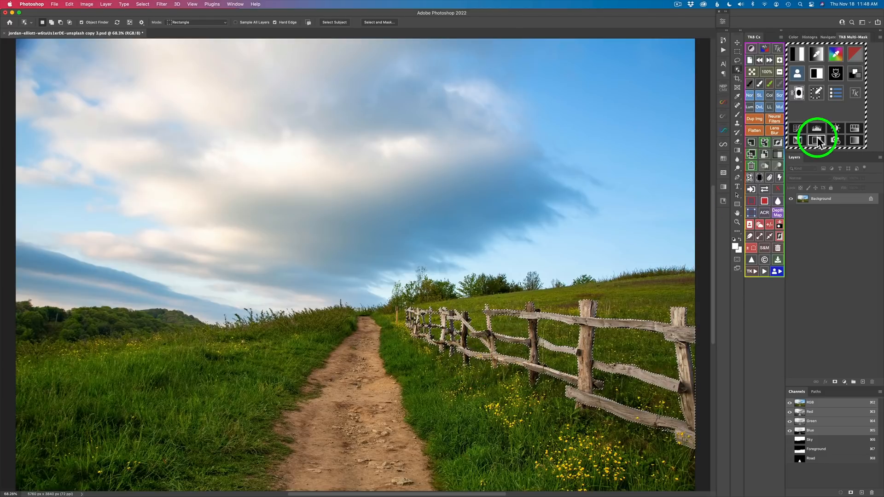
# Step: Open the fence selection as an editable mask and compare its far end with the photo
pyautogui.click(817, 93)
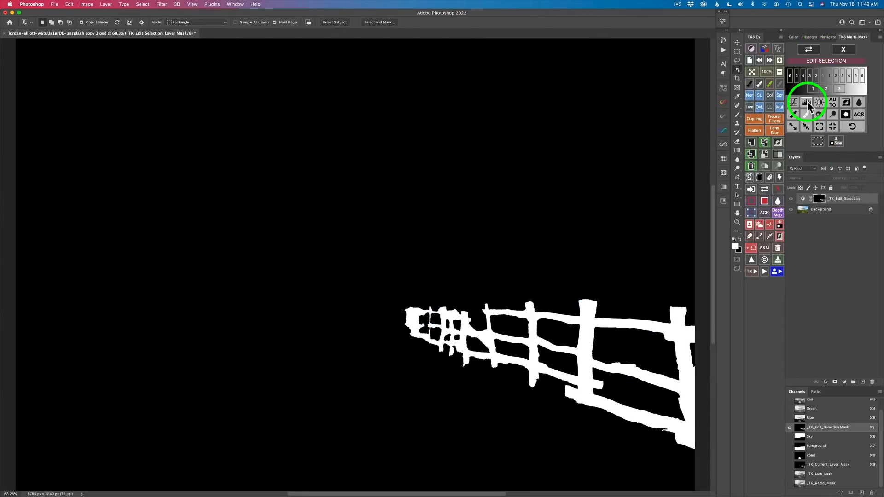
pyautogui.click(809, 48)
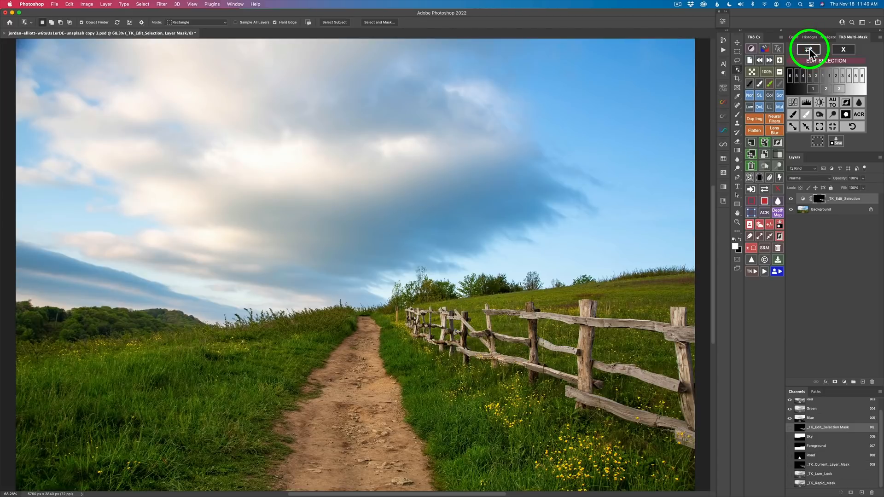
pyautogui.click(809, 49)
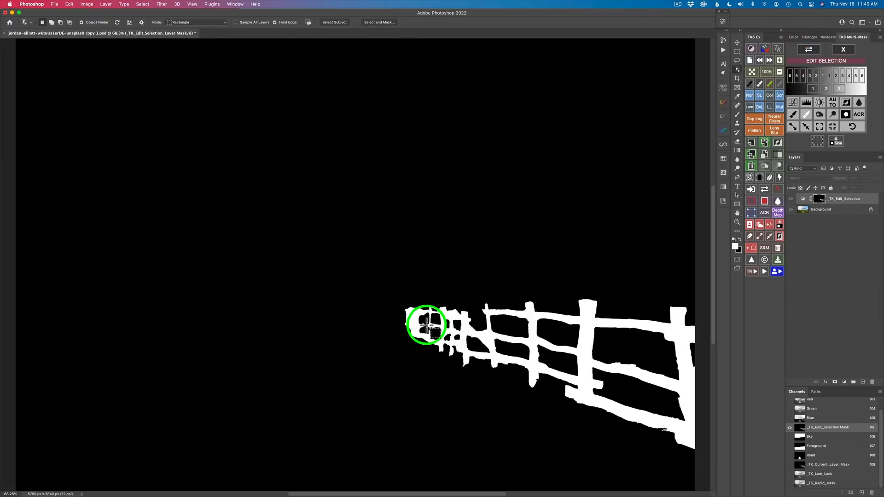
pyautogui.click(808, 49)
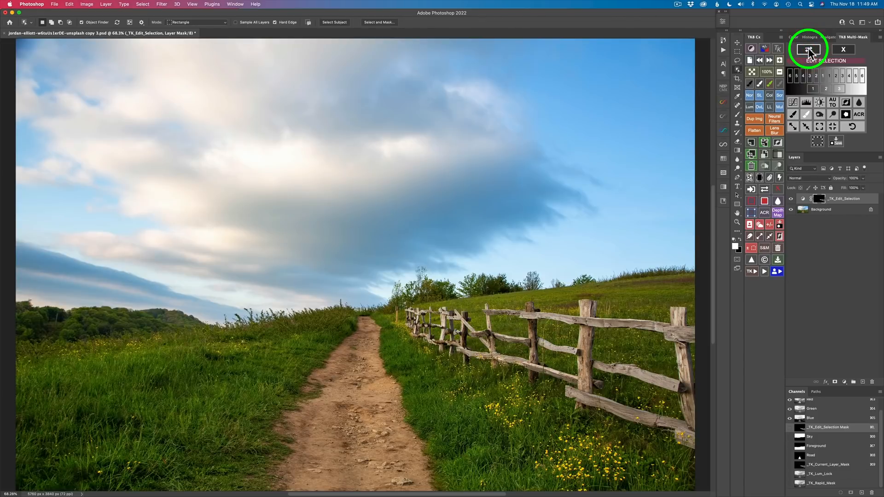
pyautogui.click(808, 49)
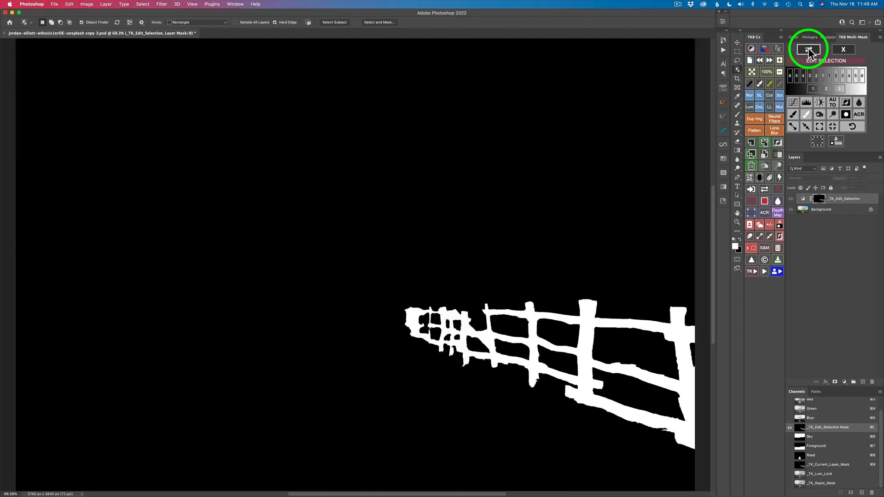
pyautogui.click(808, 49)
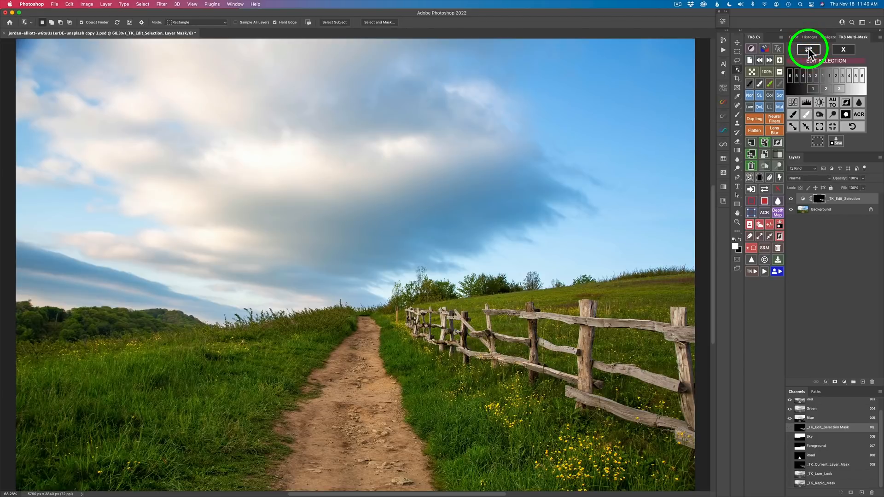
pyautogui.click(809, 49)
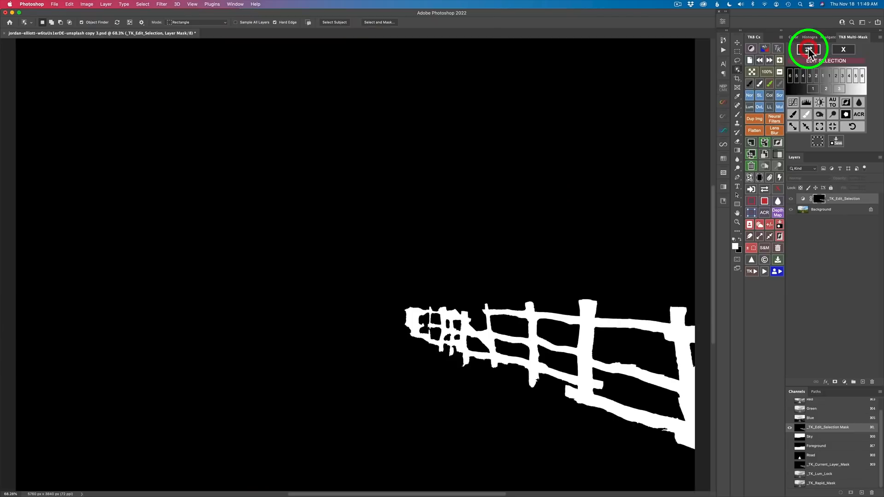
# Step: Paint the missing rail section at the far end of the fence mask with a small white brush
pyautogui.click(804, 114)
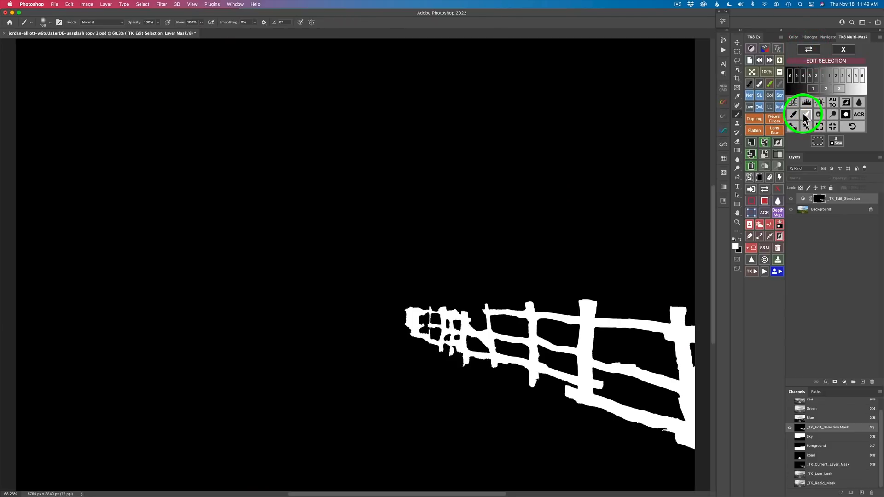
pyautogui.press('[')
pyautogui.press('[')
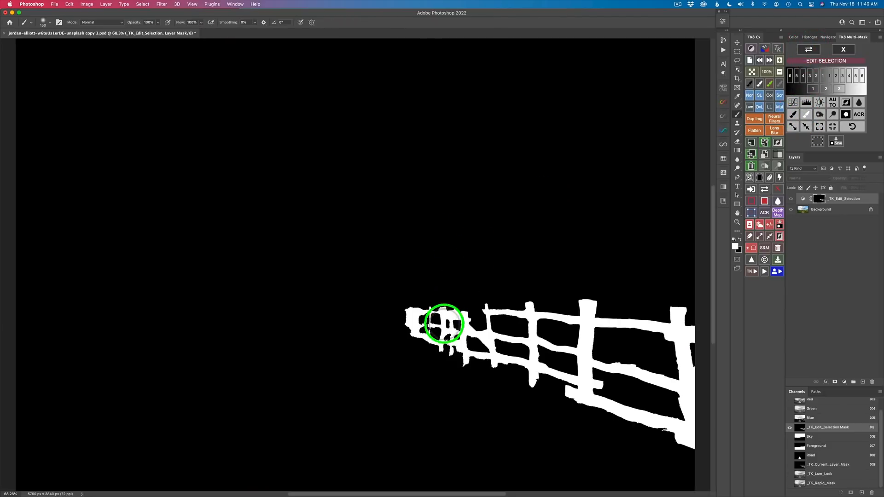
pyautogui.press('[')
pyautogui.press('[')
pyautogui.press('[')
pyautogui.press('[')
pyautogui.press('[')
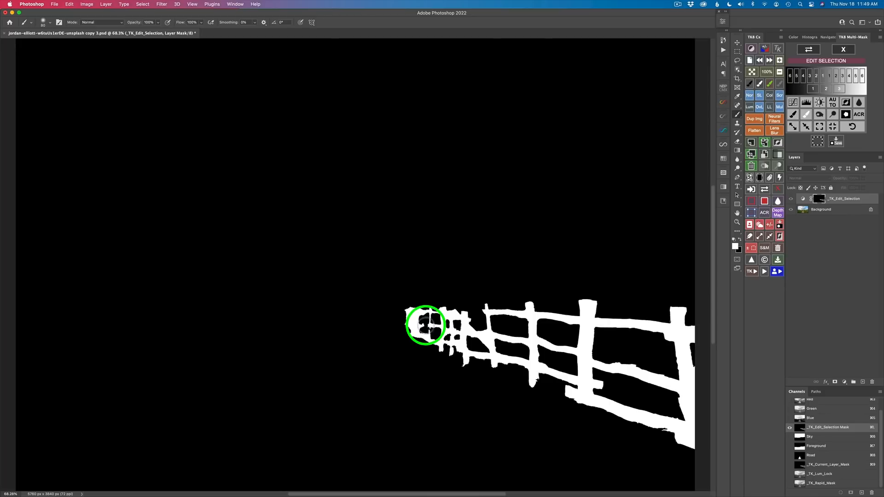
pyautogui.press('[')
pyautogui.press('[')
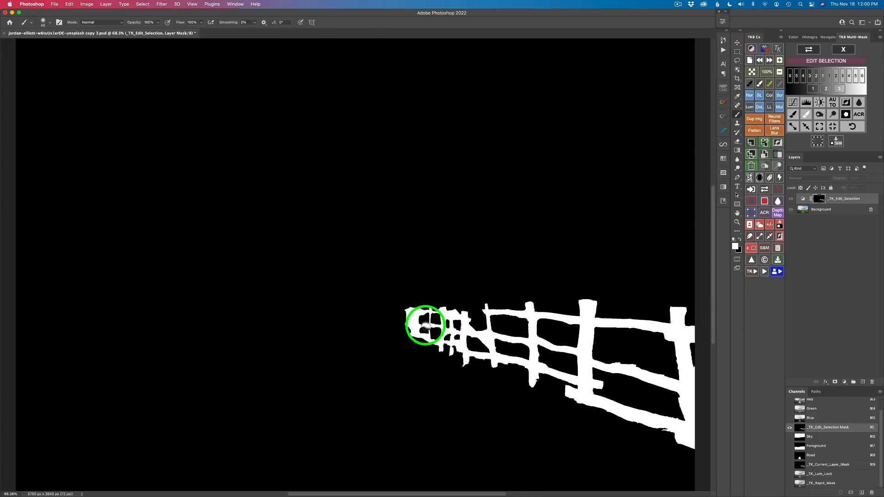
# Step: Save the edited fence mask as a channel named Fence and exit selection editing
pyautogui.click(839, 143)
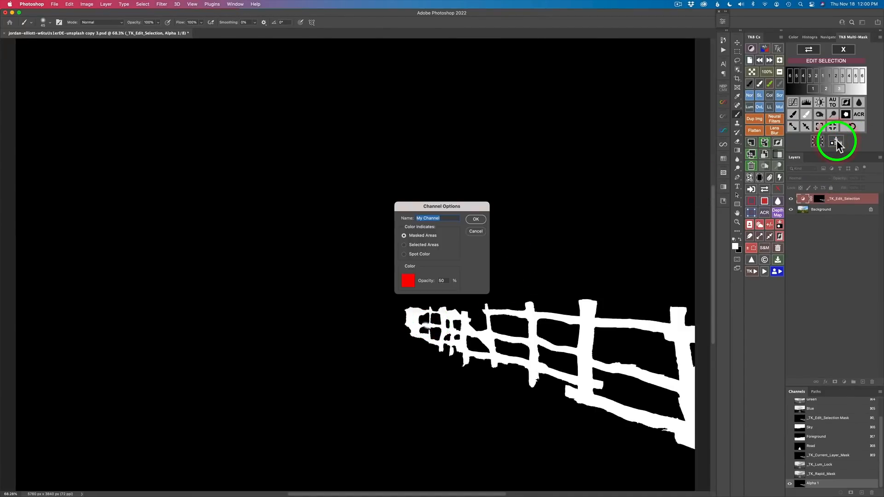
pyautogui.write('Fence')
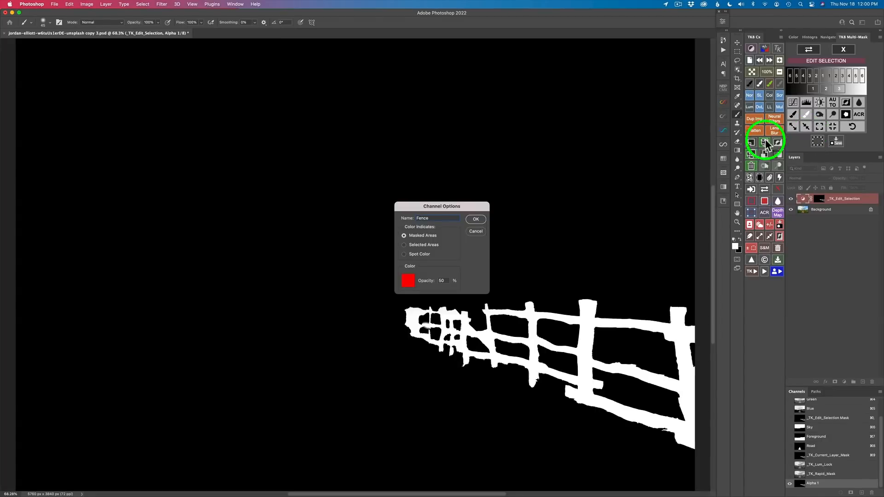
pyautogui.click(477, 220)
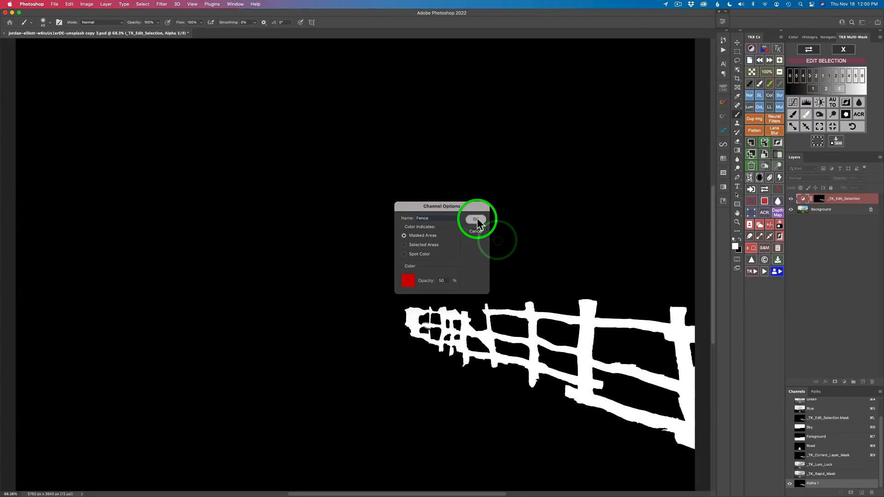
pyautogui.click(843, 49)
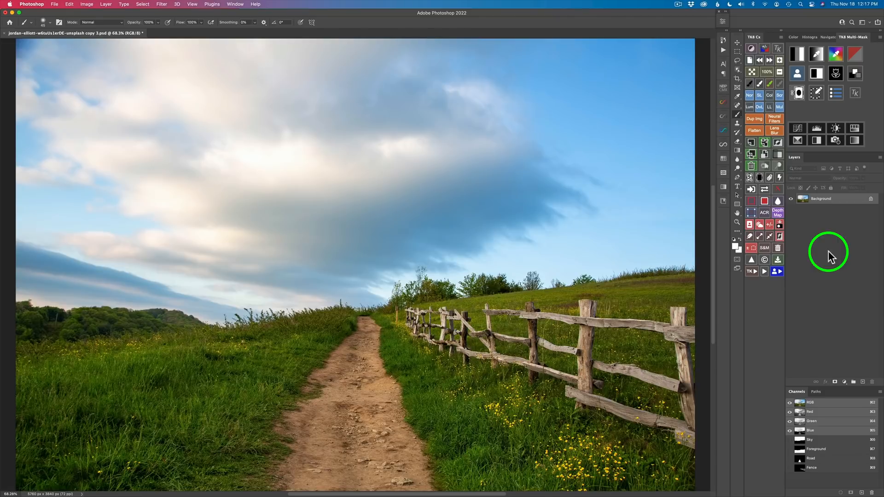
# Step: Load the Sky channel as a mask and add a Color Grading layer limited to the sky
pyautogui.click(797, 73)
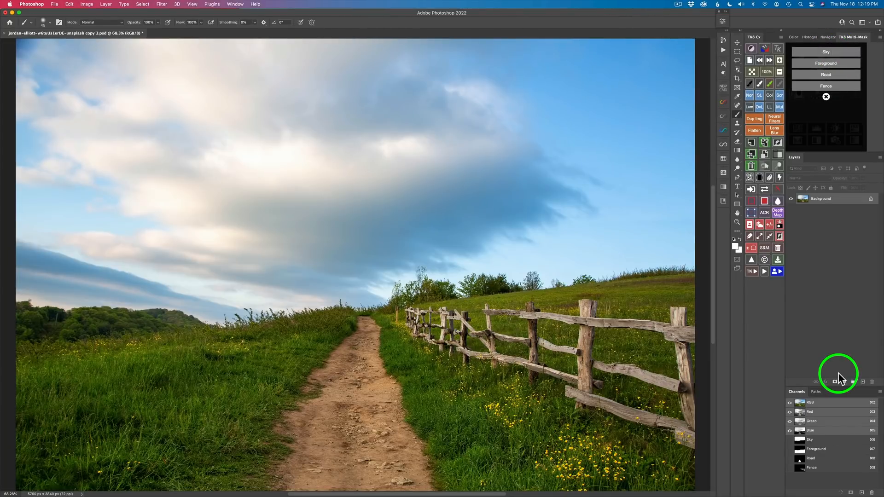
pyautogui.click(838, 52)
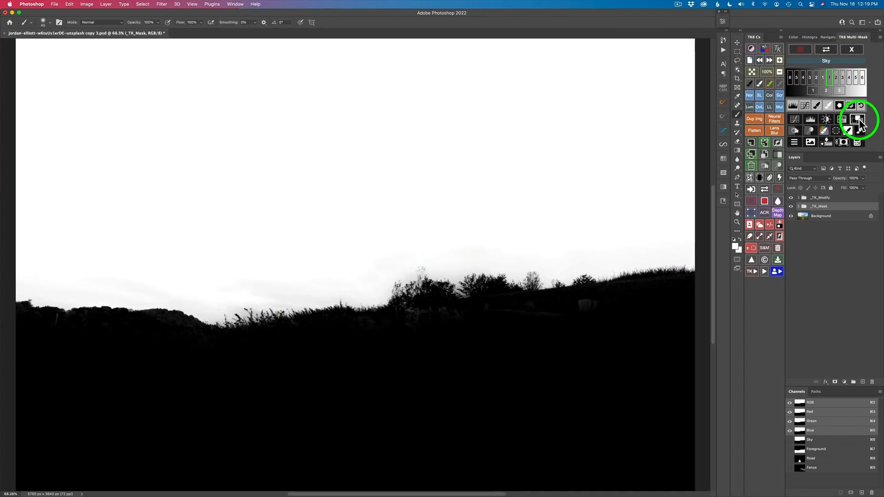
pyautogui.click(858, 121)
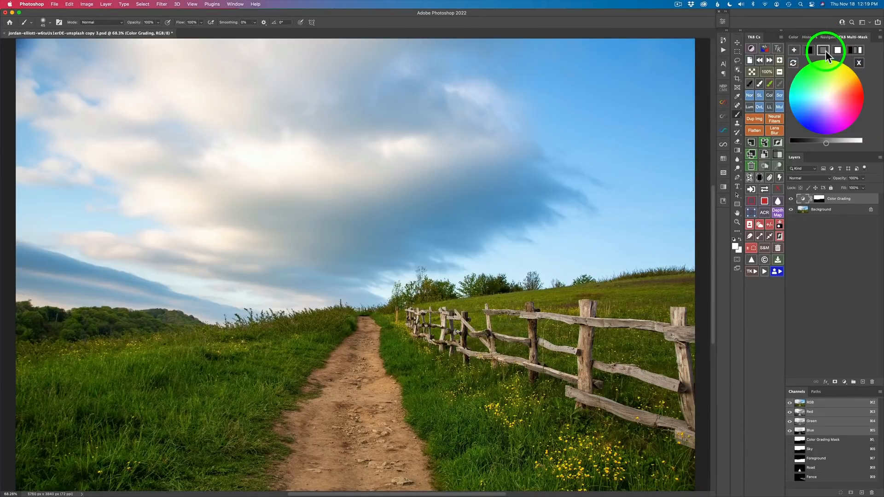
# Step: Darken the sky's midtones and tint them warm yellow-orange, compare before and after, and close the color grading controls
pyautogui.click(823, 49)
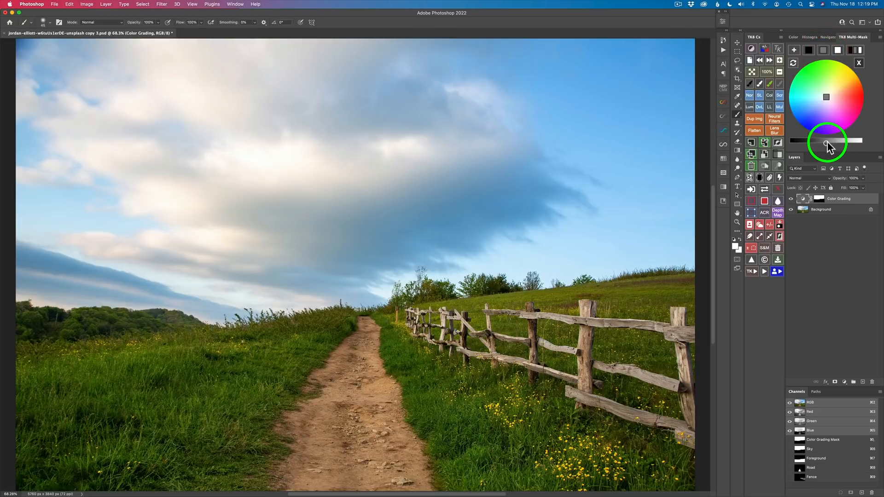
pyautogui.moveTo(827, 143); pyautogui.dragTo(837, 92)
pyautogui.moveTo(795, 199); pyautogui.dragTo(791, 201)
pyautogui.click(791, 201)
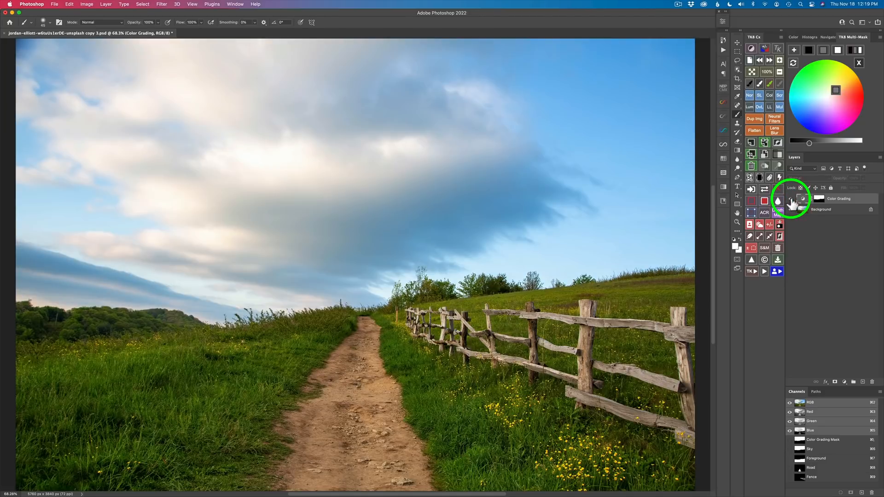
pyautogui.click(791, 201)
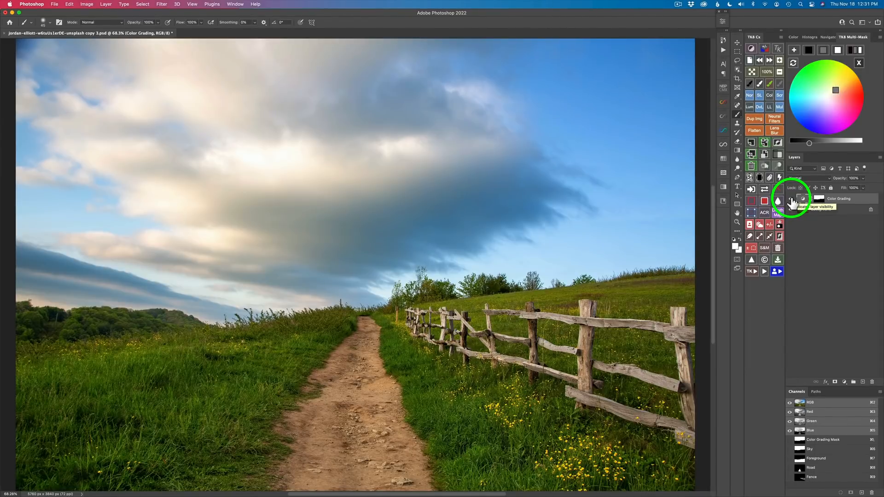
pyautogui.click(859, 63)
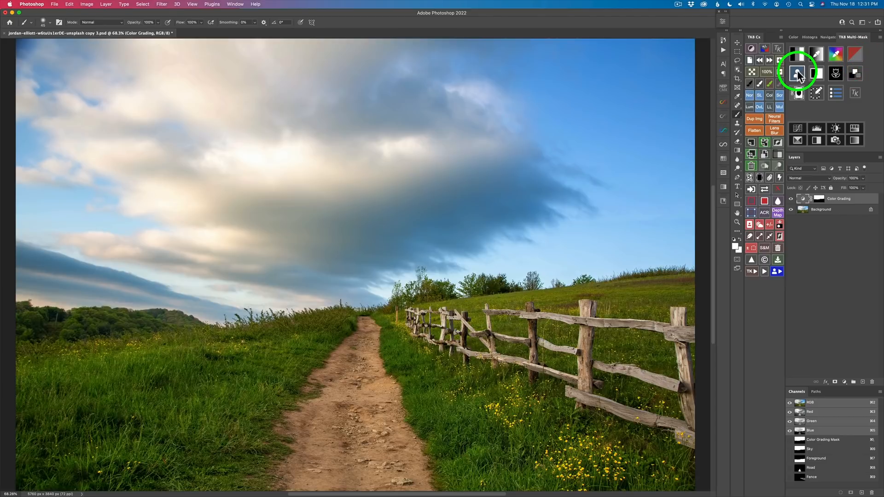
# Step: Load the Road channel as a mask and set it up for multiplication in the mask calculator
pyautogui.click(798, 74)
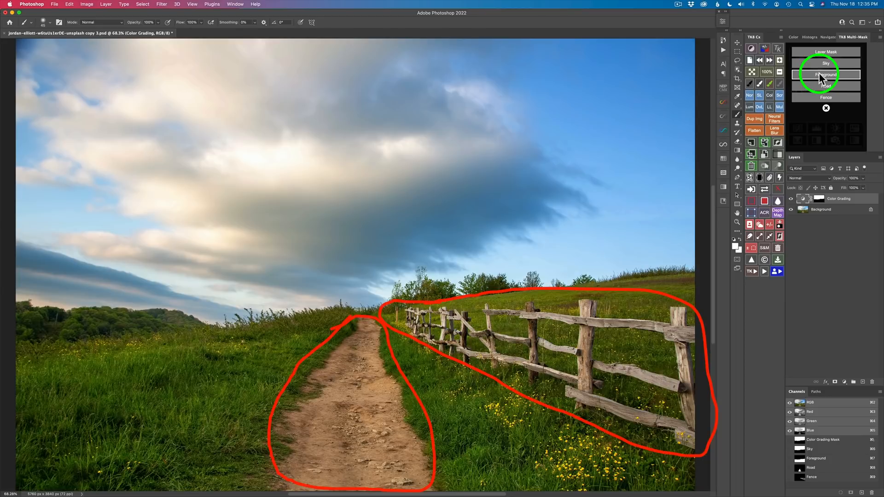
pyautogui.click(841, 86)
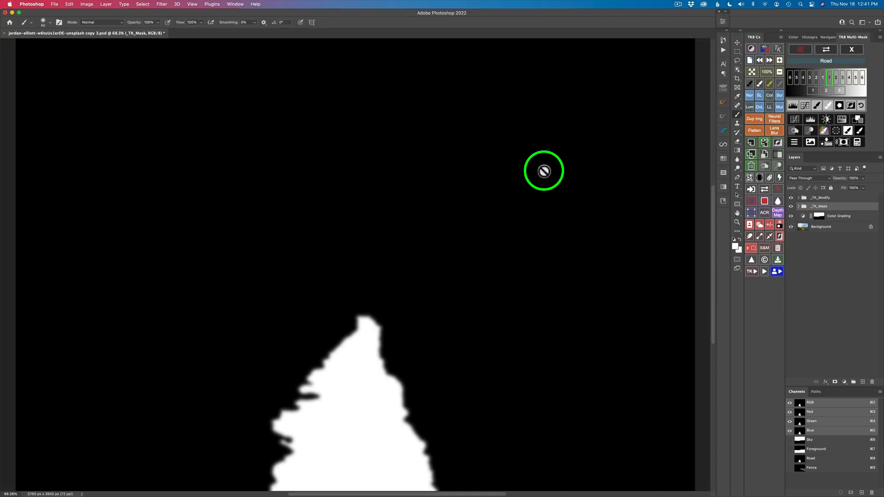
pyautogui.click(858, 143)
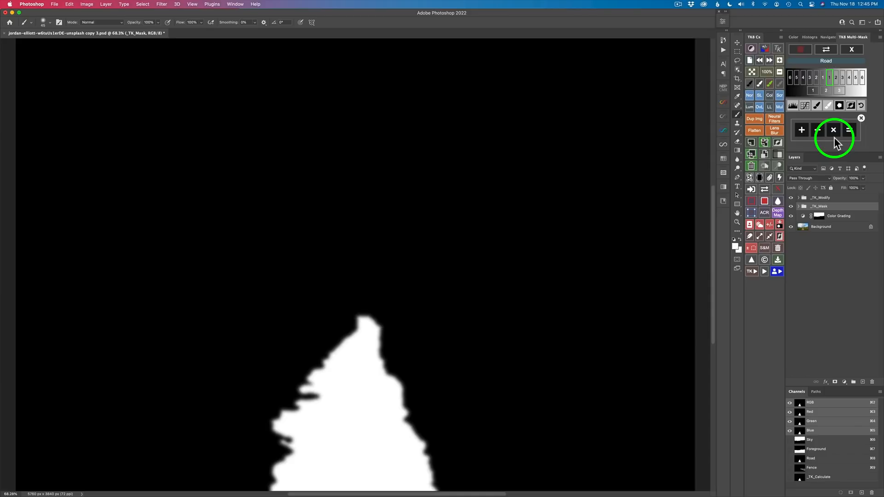
pyautogui.click(834, 130)
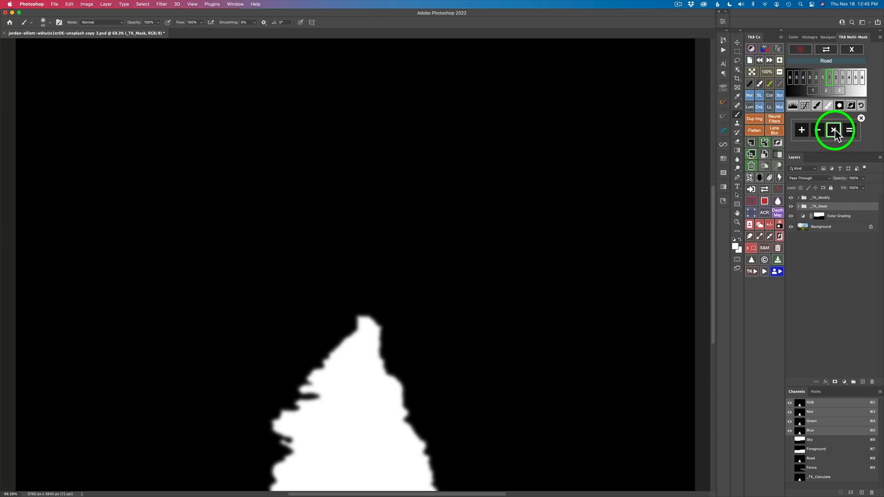
# Step: Generate a luminosity mask, choose the Midtones 3 version, and multiply it with the Road mask to calculate the combined mask
pyautogui.click(852, 50)
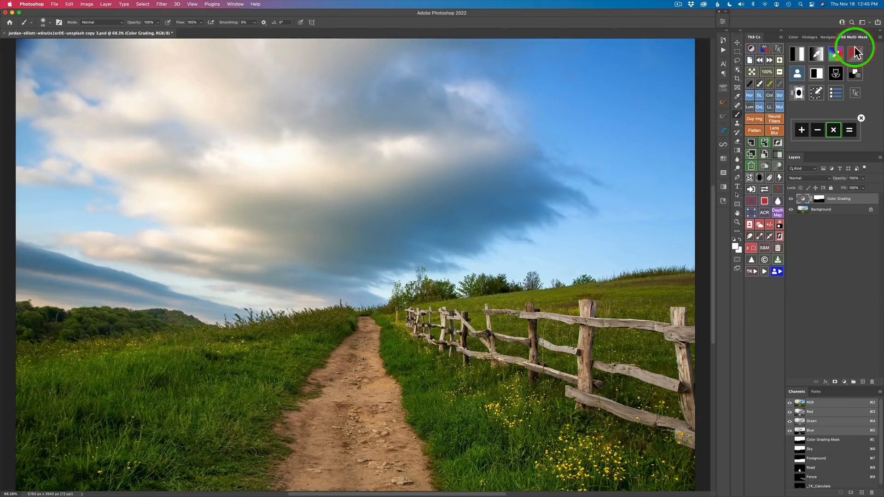
pyautogui.click(799, 53)
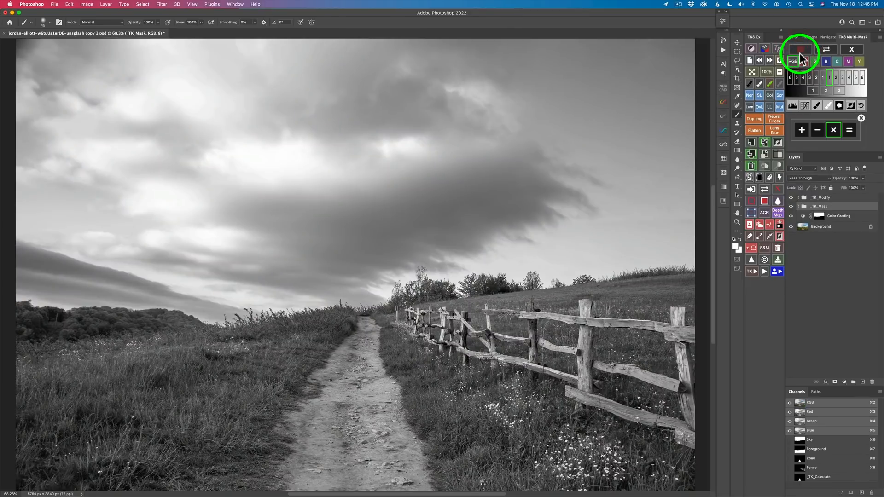
pyautogui.click(813, 91)
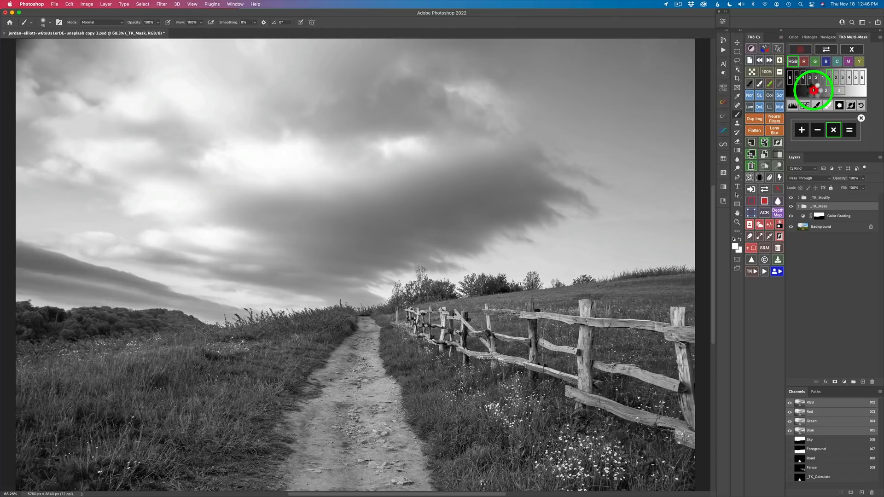
pyautogui.click(826, 90)
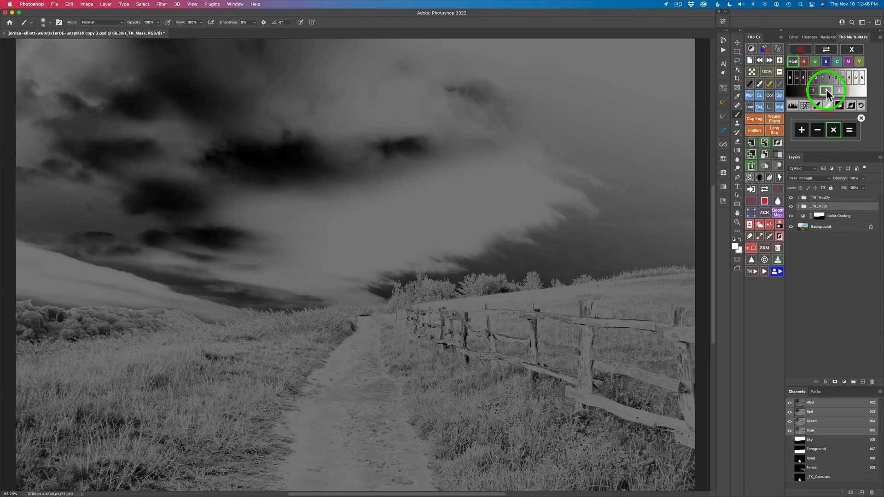
pyautogui.click(840, 90)
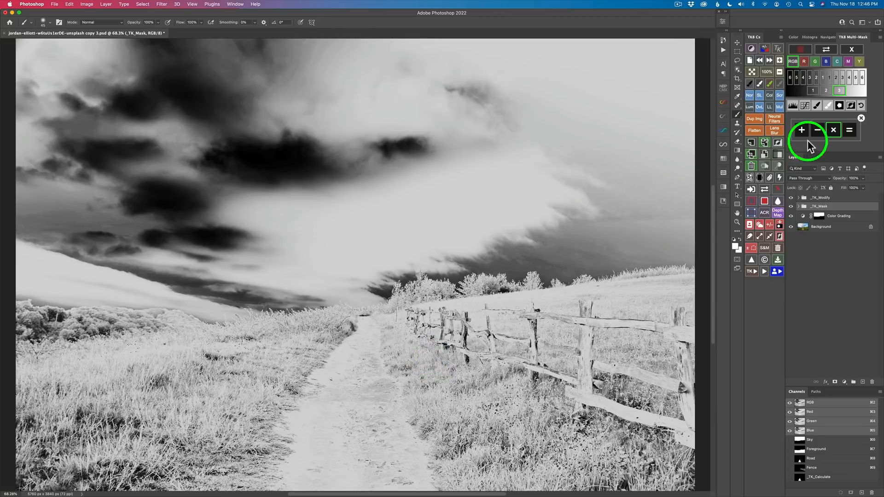
pyautogui.click(851, 133)
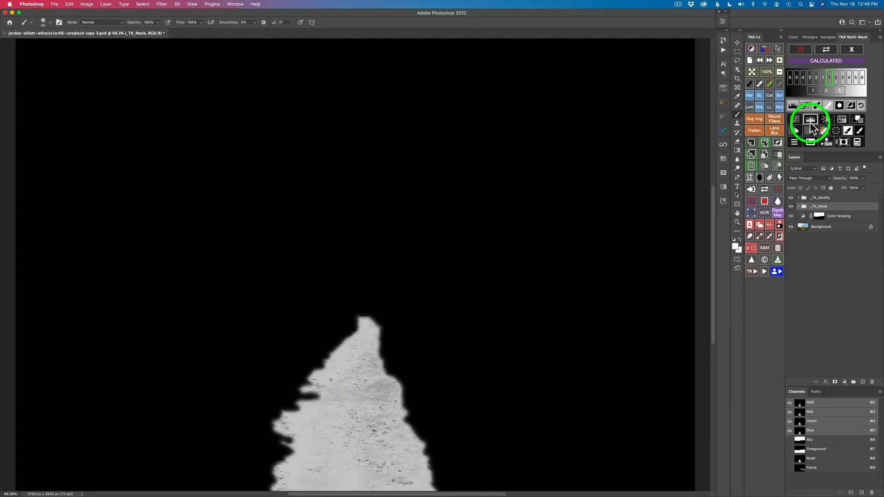
# Step: Add a Color Grading layer using the calculated road mask and darken the road's midtones, checking the path up close
pyautogui.click(858, 121)
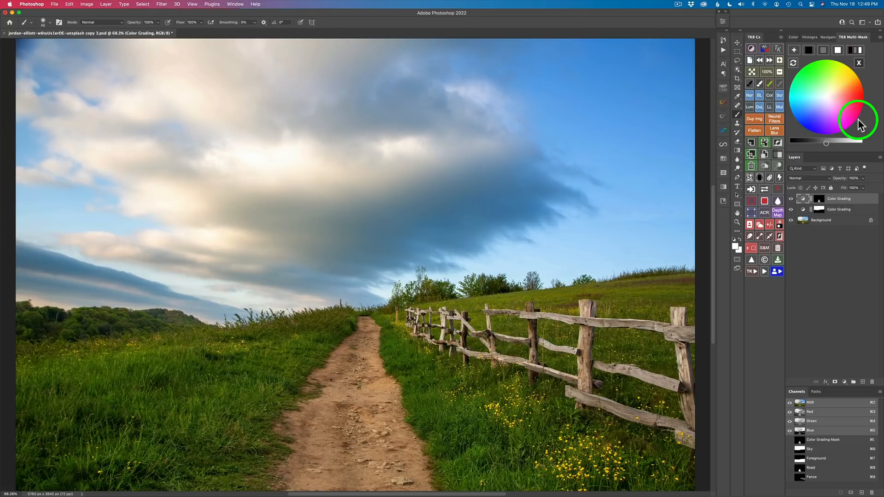
pyautogui.click(824, 50)
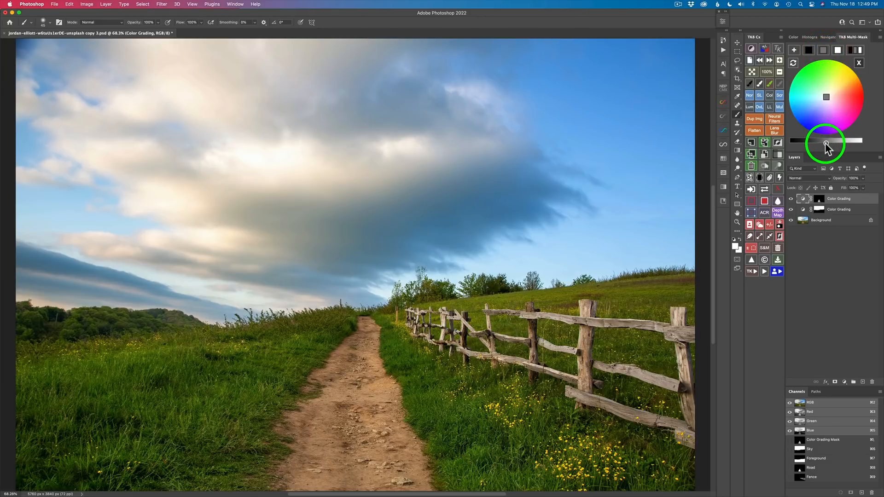
pyautogui.moveTo(822, 142); pyautogui.dragTo(807, 144)
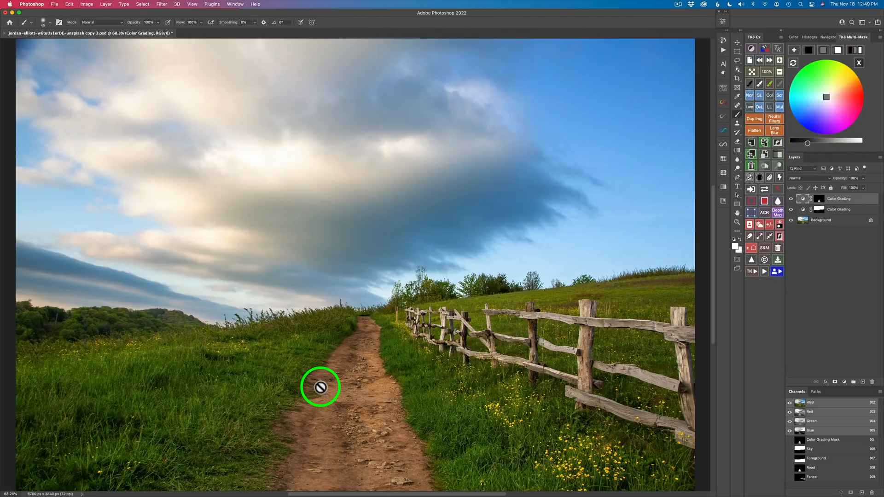
pyautogui.scroll(5, 316, 375)
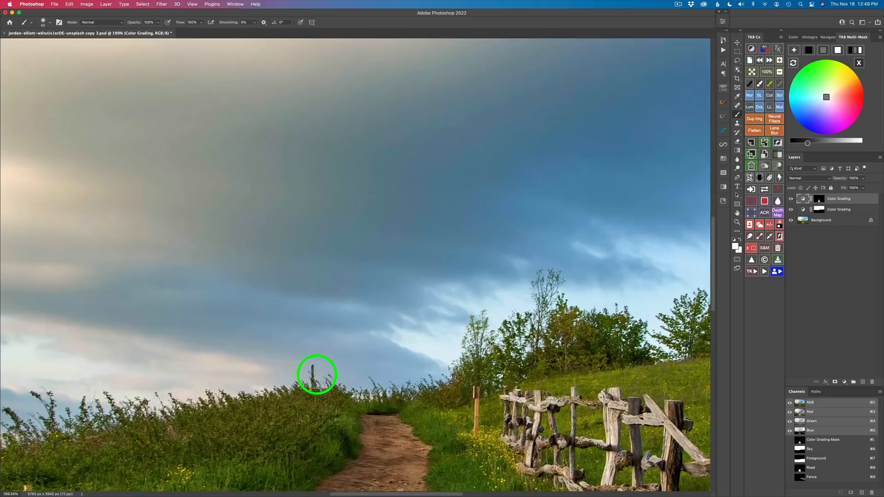
pyautogui.scroll(2, 317, 375)
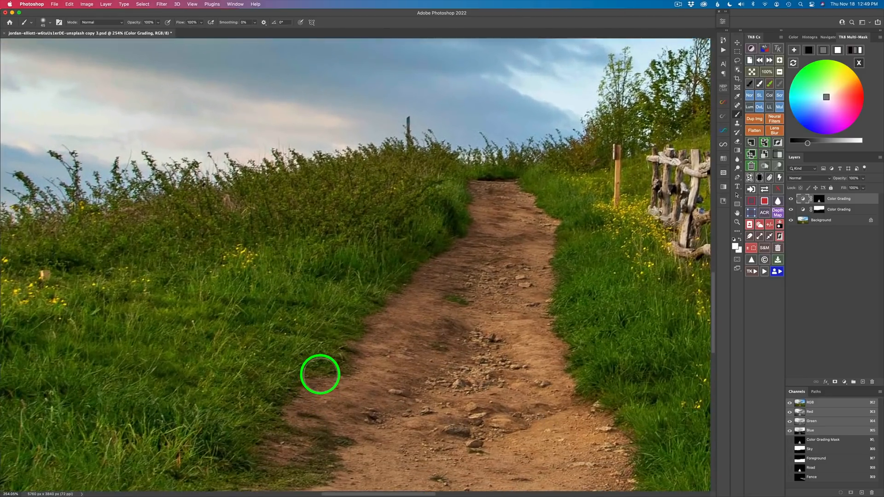
pyautogui.moveTo(803, 143); pyautogui.dragTo(803, 143)
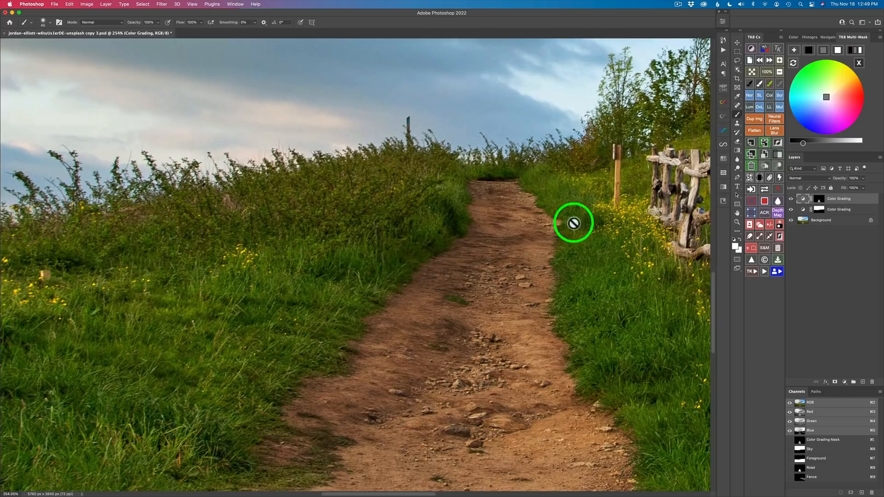
pyautogui.click(752, 71)
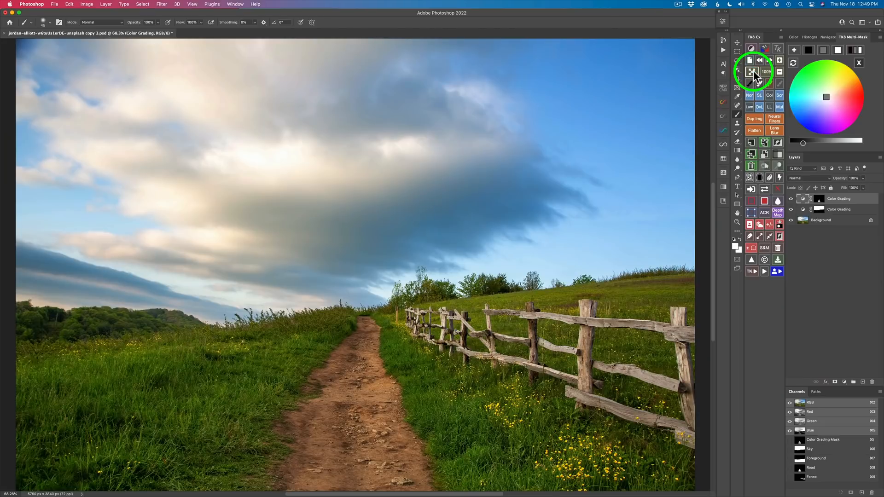
# Step: Tint the road's midtones warm yellow-orange, compare before and after, and close the color grading controls
pyautogui.click(826, 97)
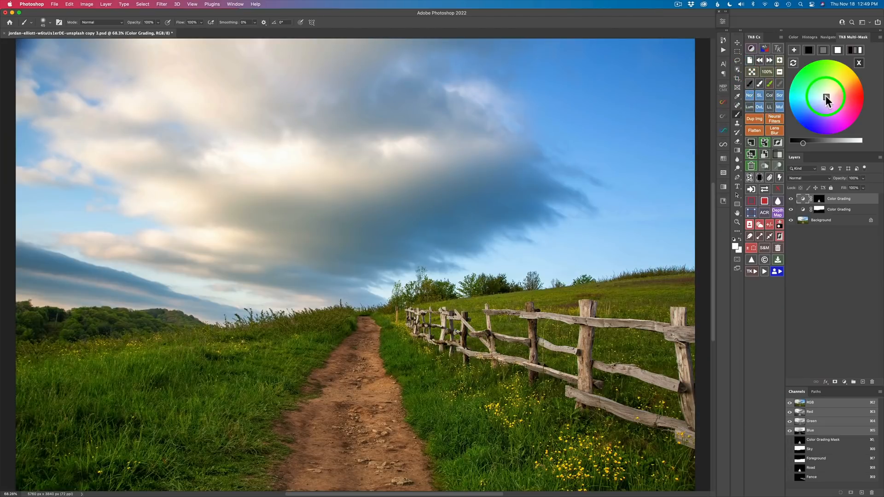
pyautogui.moveTo(827, 96); pyautogui.dragTo(846, 85)
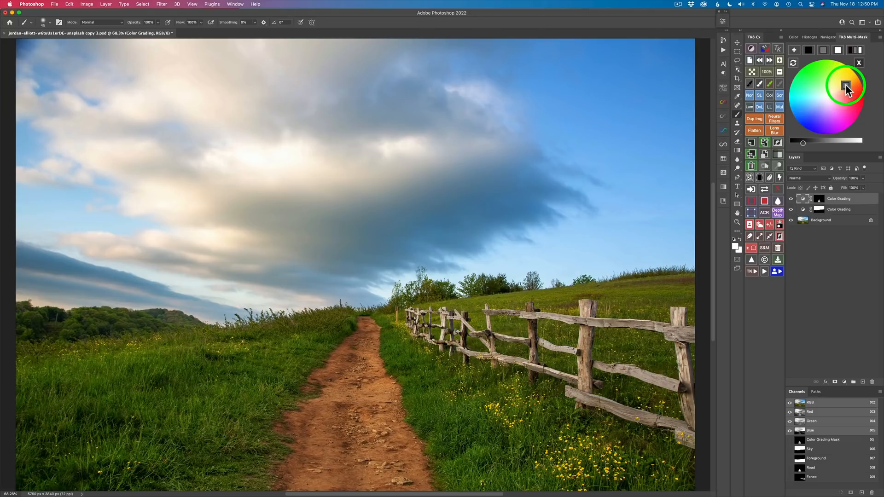
pyautogui.click(790, 199)
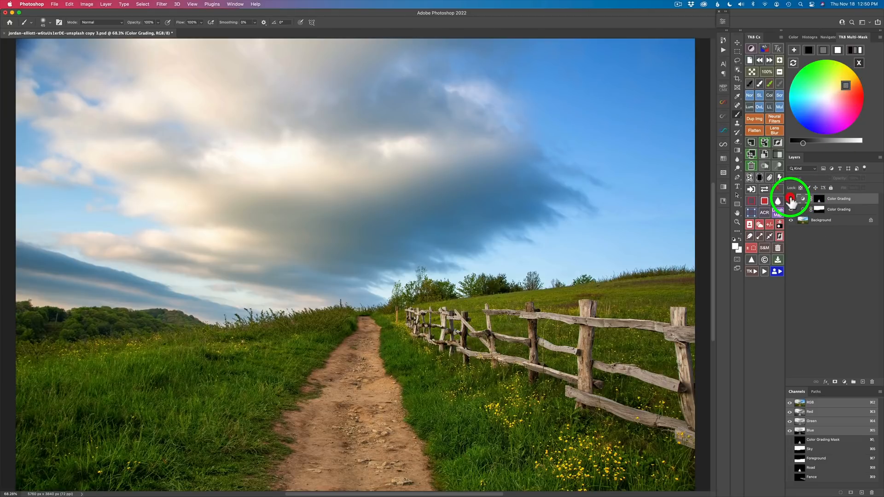
pyautogui.click(791, 201)
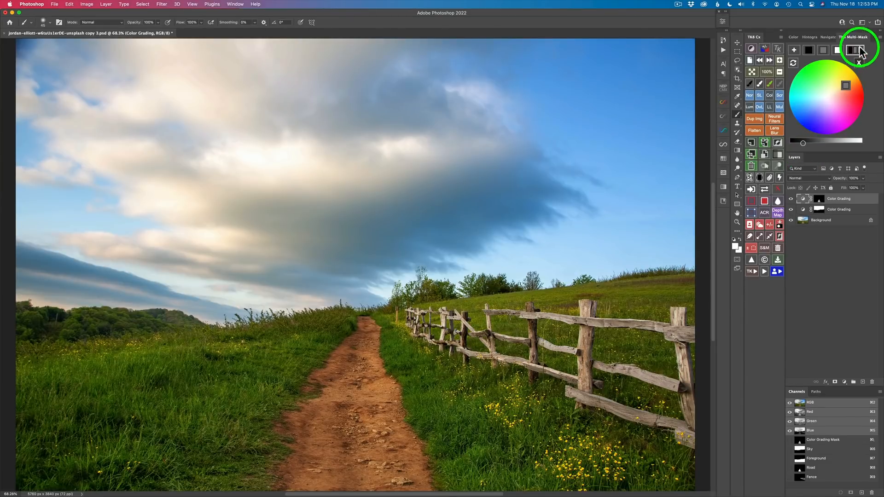
pyautogui.click(859, 63)
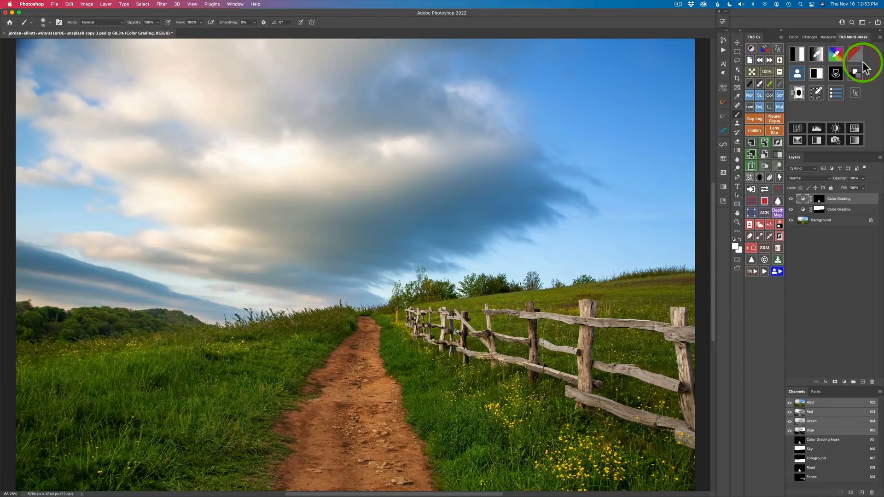
# Step: Load the Fence channel as a mask and set it up for multiplication in the mask calculator
pyautogui.click(798, 73)
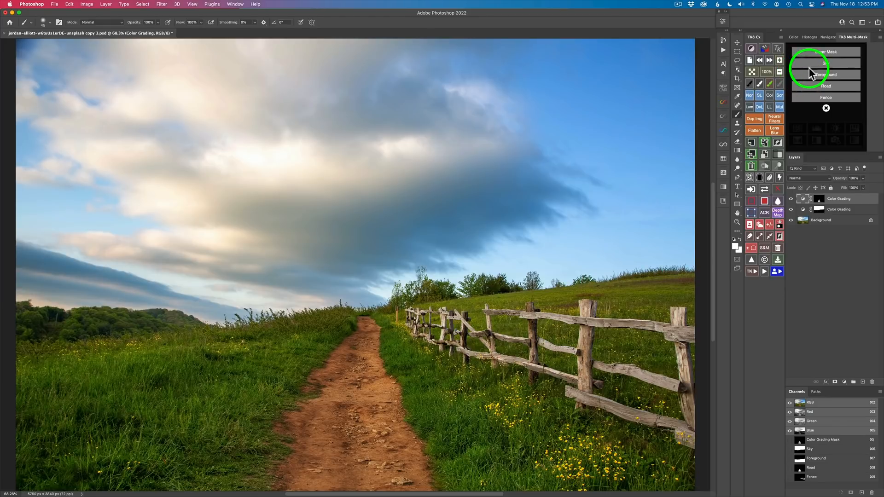
pyautogui.click(826, 97)
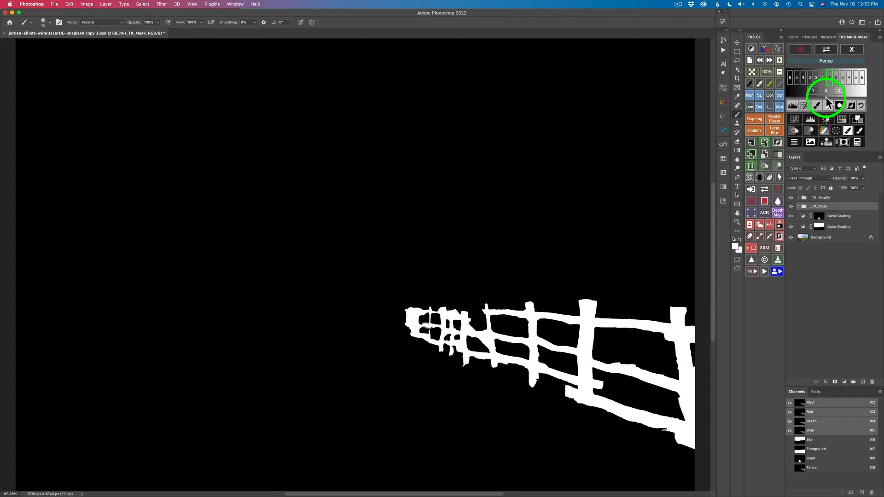
pyautogui.click(857, 143)
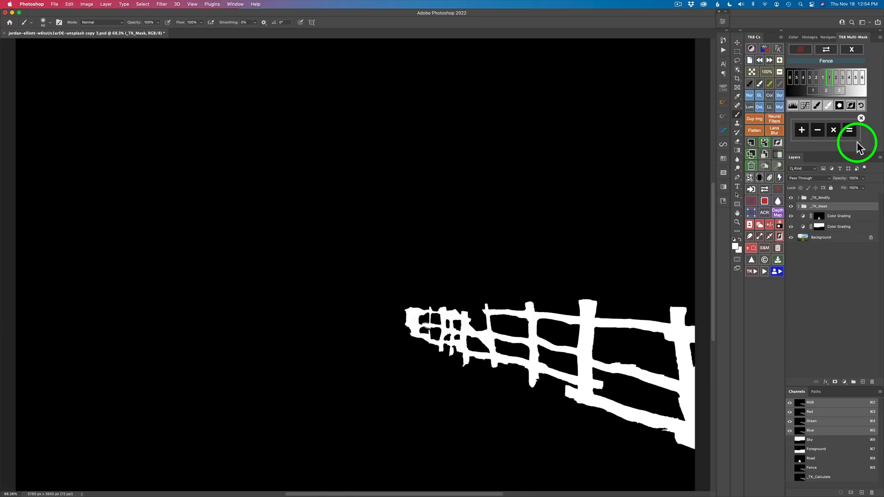
pyautogui.click(834, 132)
# Step: Generate a luminosity mask, choose Midtones 3, and multiply it with the Fence mask to calculate the combined mask
pyautogui.click(851, 49)
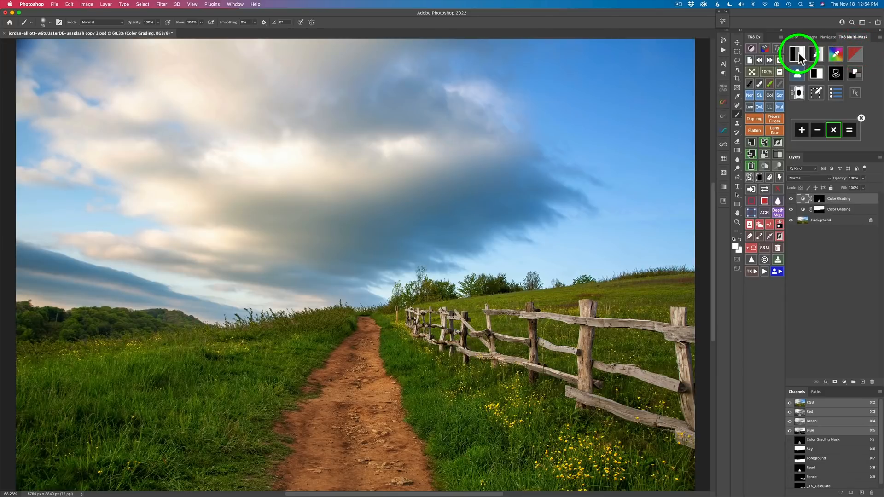
pyautogui.click(799, 52)
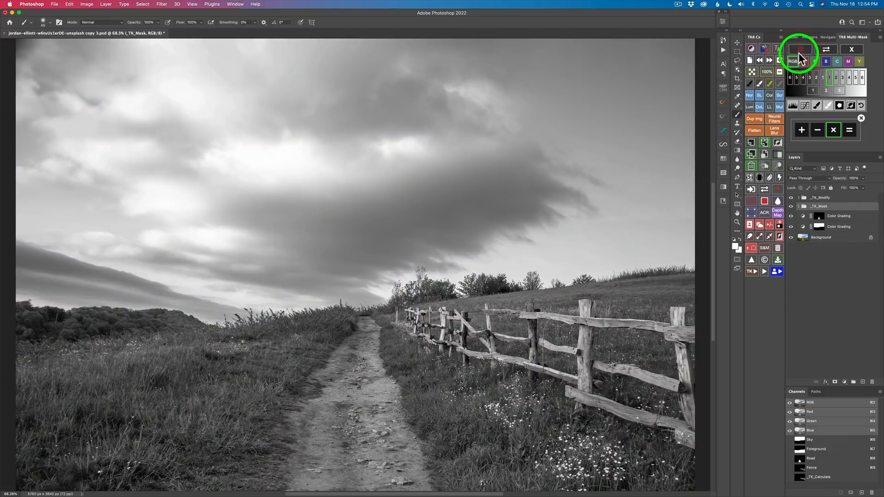
pyautogui.click(805, 78)
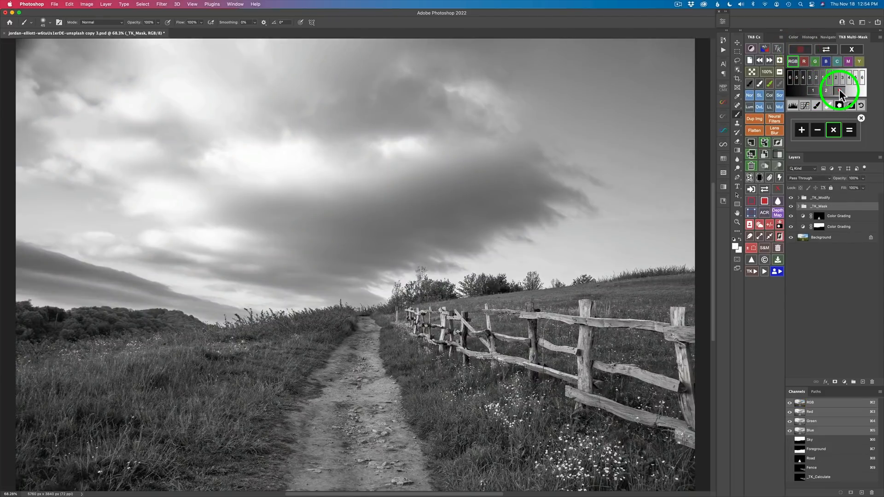
pyautogui.click(839, 90)
pyautogui.click(848, 131)
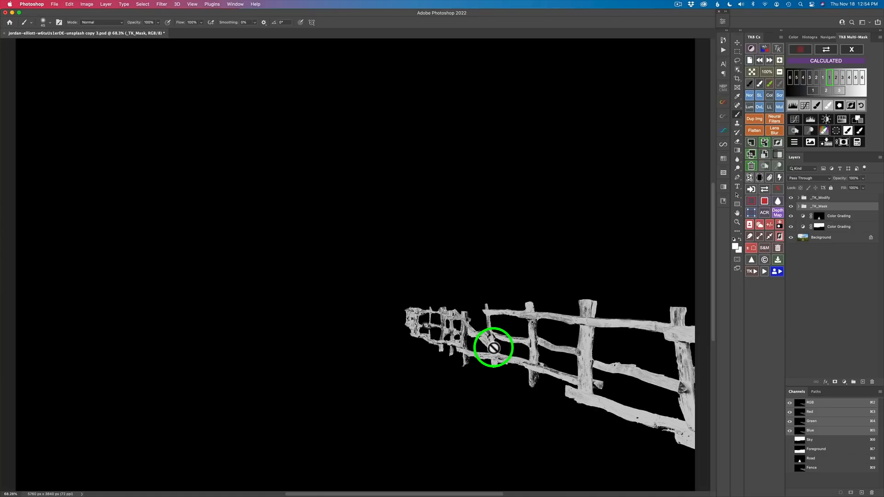
# Step: Add a Color Grading layer using the calculated fence mask and darken the fence's midtones
pyautogui.click(857, 119)
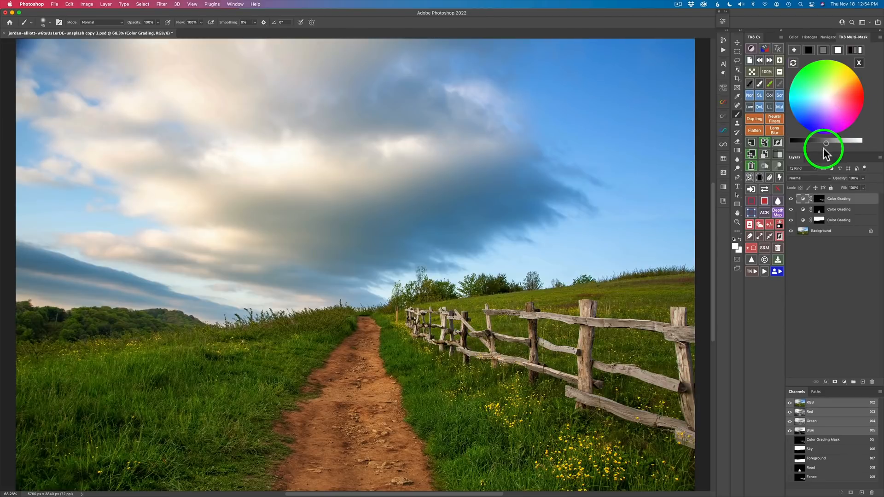
pyautogui.click(825, 50)
pyautogui.moveTo(826, 143); pyautogui.dragTo(802, 145)
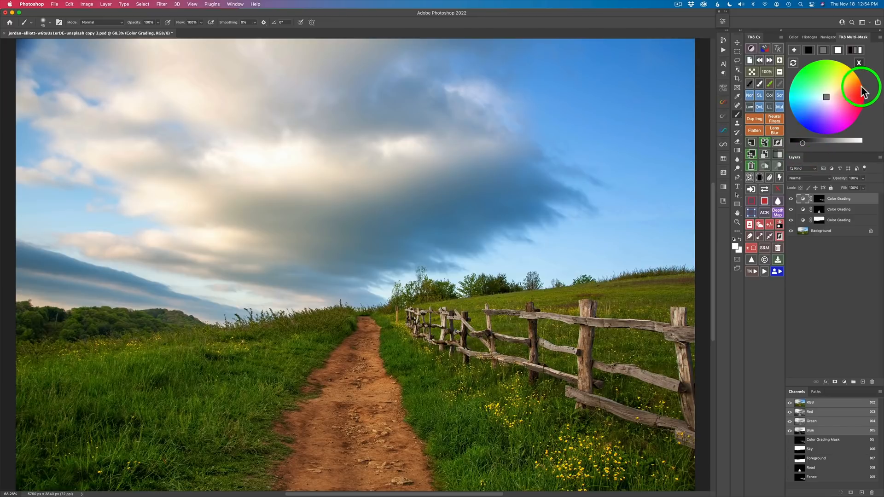
# Step: Tint the fence's midtones warm yellow-orange, compare before and after, and close the color grading controls
pyautogui.moveTo(827, 100); pyautogui.dragTo(839, 89)
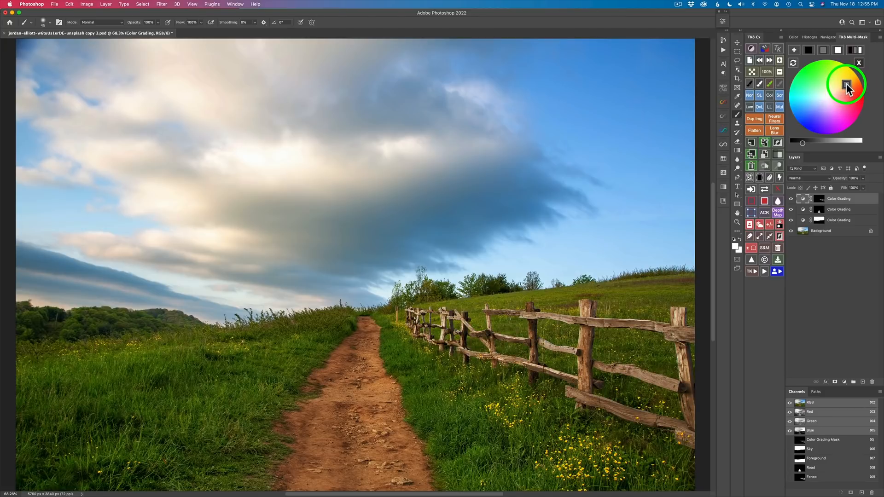
pyautogui.click(792, 199)
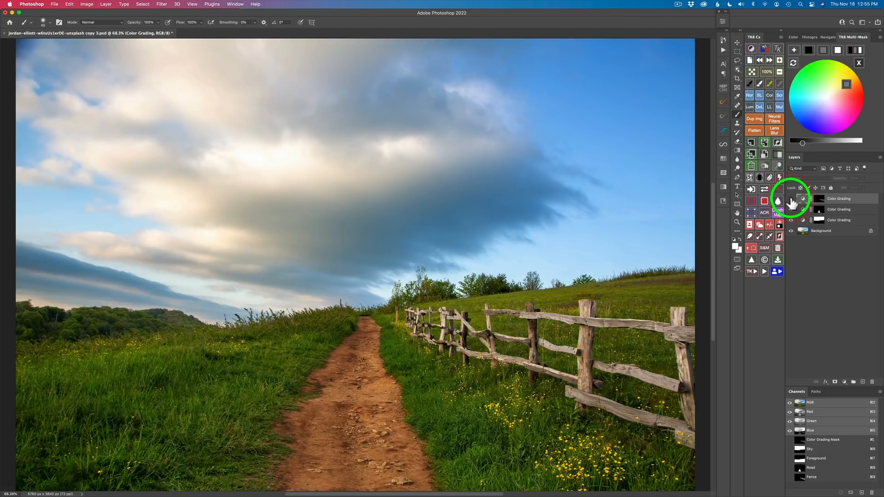
pyautogui.click(791, 200)
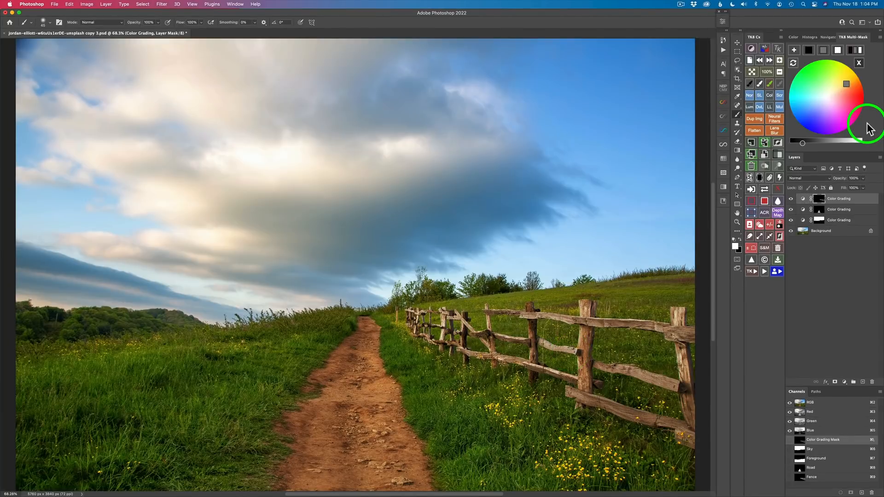
pyautogui.click(859, 63)
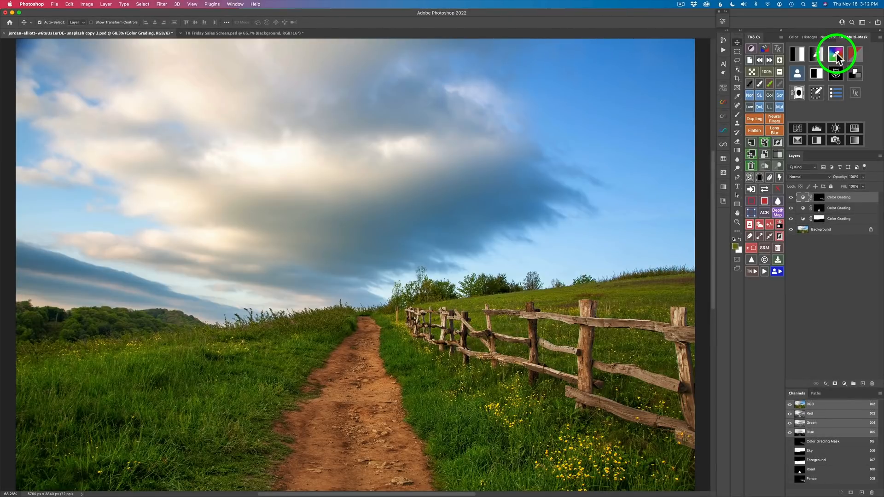
# Step: Create a color mask from a green sampled in the grass beside the path (#5c6f06) and raise the mask's brightness
pyautogui.click(836, 52)
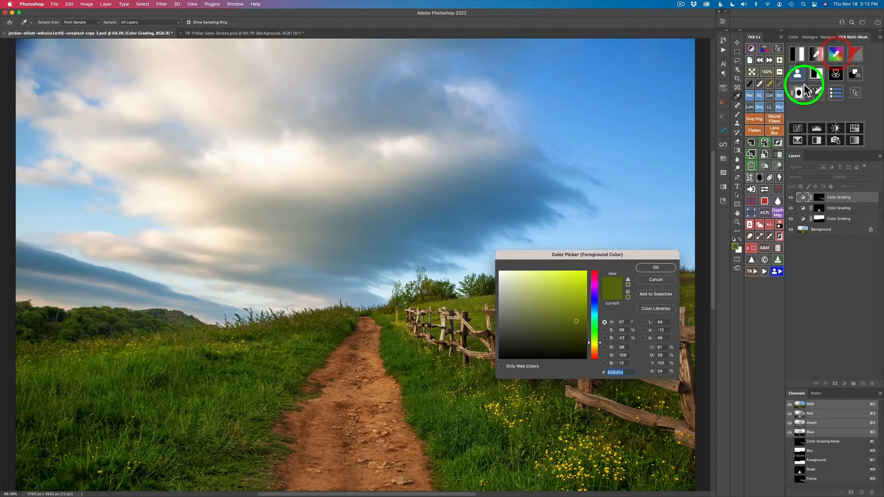
pyautogui.click(239, 350)
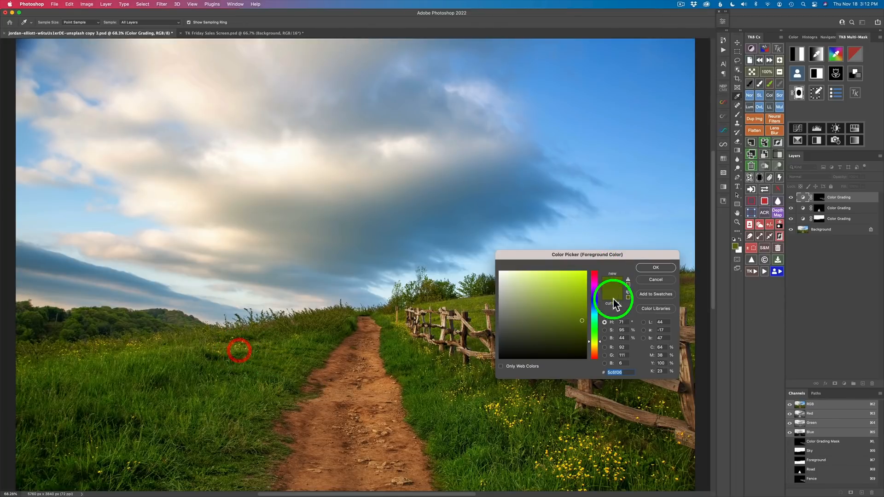
pyautogui.click(653, 268)
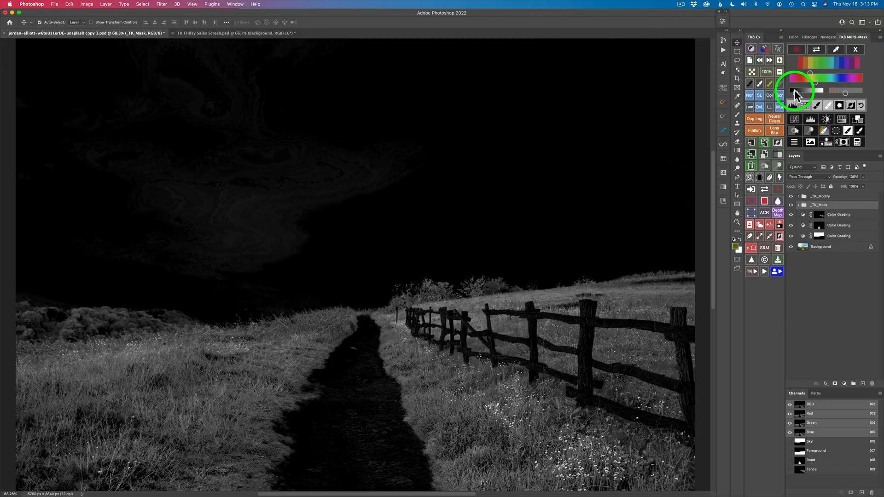
pyautogui.moveTo(808, 92); pyautogui.dragTo(816, 92)
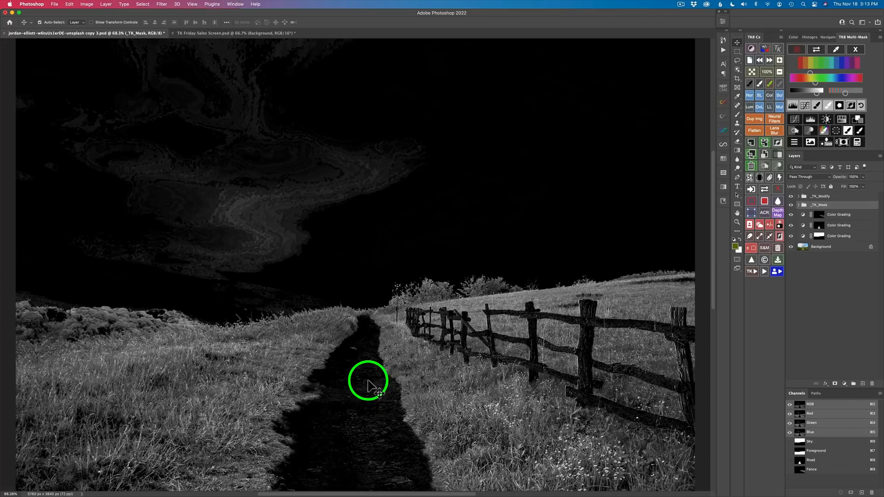
# Step: Paint the path black on the green color mask and subtract the saved Sky mask from it
pyautogui.click(816, 105)
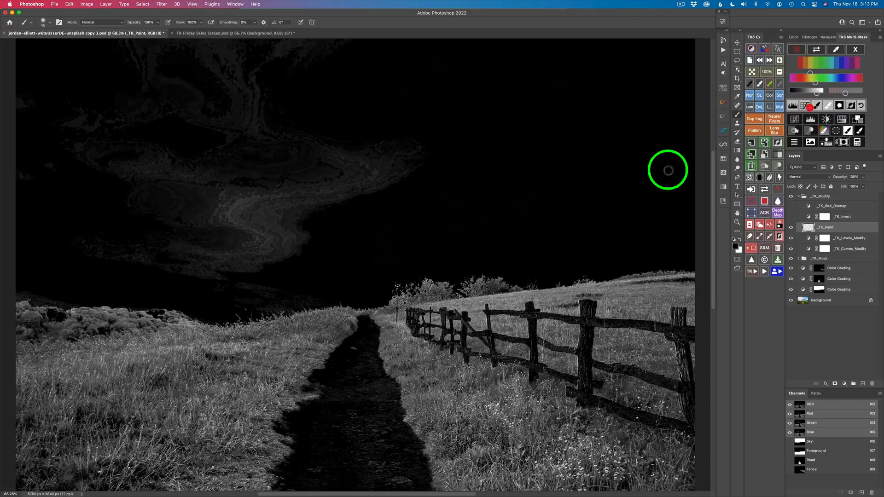
pyautogui.moveTo(353, 355)
pyautogui.mouseDown()
pyautogui.moveTo(362, 353)
pyautogui.moveTo(352, 350)
pyautogui.moveTo(341, 396)
pyautogui.moveTo(364, 397)
pyautogui.moveTo(383, 381)
pyautogui.moveTo(388, 425)
pyautogui.moveTo(397, 428)
pyautogui.moveTo(350, 414)
pyautogui.moveTo(318, 428)
pyautogui.moveTo(319, 466)
pyautogui.moveTo(296, 479)
pyautogui.moveTo(328, 470)
pyautogui.moveTo(355, 433)
pyautogui.moveTo(339, 429)
pyautogui.moveTo(320, 450)
pyautogui.moveTo(375, 466)
pyautogui.moveTo(375, 476)
pyautogui.moveTo(403, 476)
pyautogui.moveTo(428, 434)
pyautogui.moveTo(387, 468)
pyautogui.moveTo(400, 477)
pyautogui.moveTo(399, 446)
pyautogui.moveTo(413, 465)
pyautogui.moveTo(403, 441)
pyautogui.moveTo(361, 427)
pyautogui.moveTo(331, 400)
pyautogui.mouseUp()
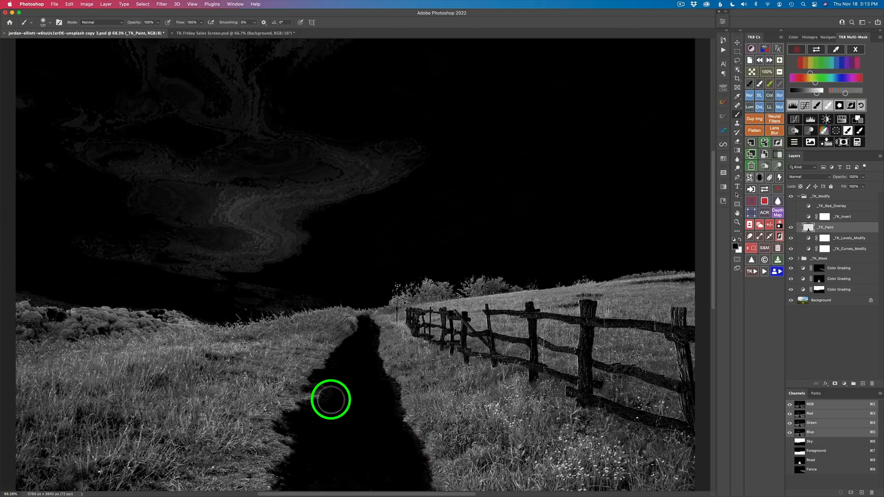
pyautogui.click(857, 143)
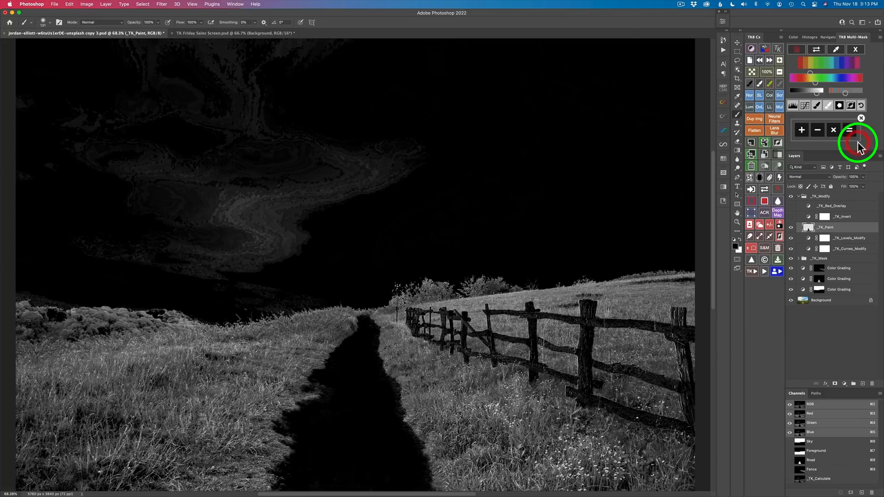
pyautogui.click(821, 132)
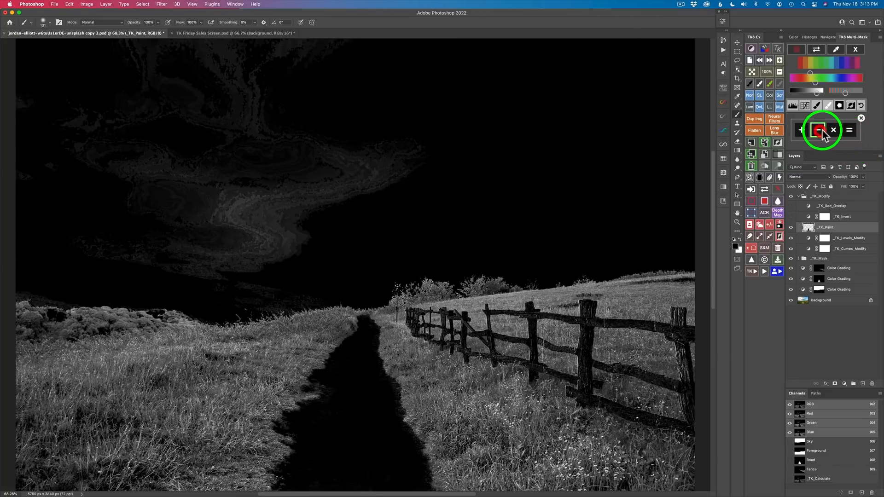
pyautogui.click(857, 51)
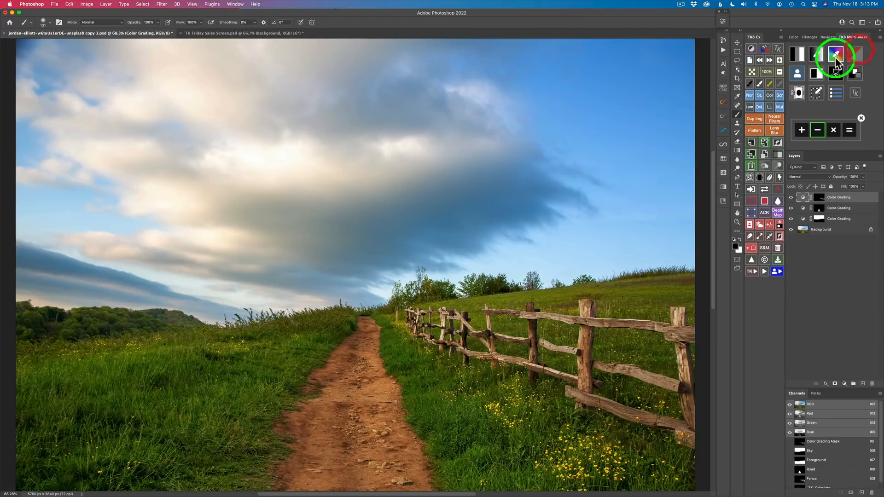
pyautogui.click(798, 73)
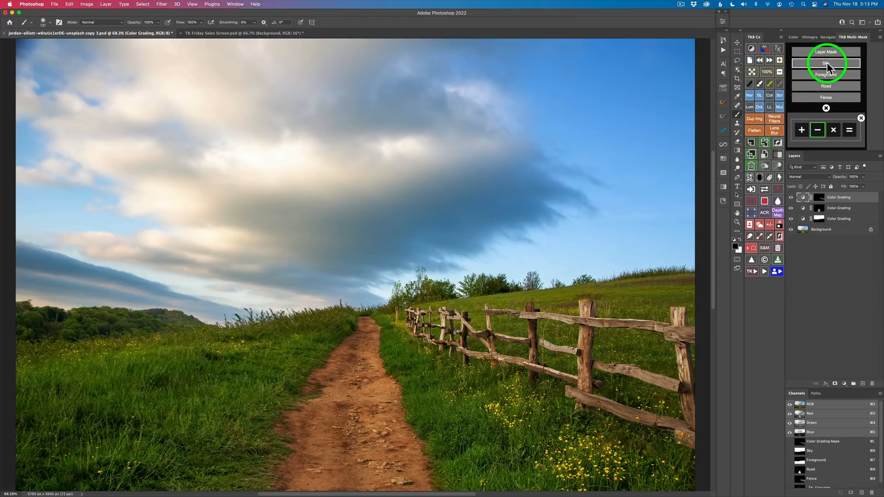
pyautogui.click(827, 62)
pyautogui.click(850, 130)
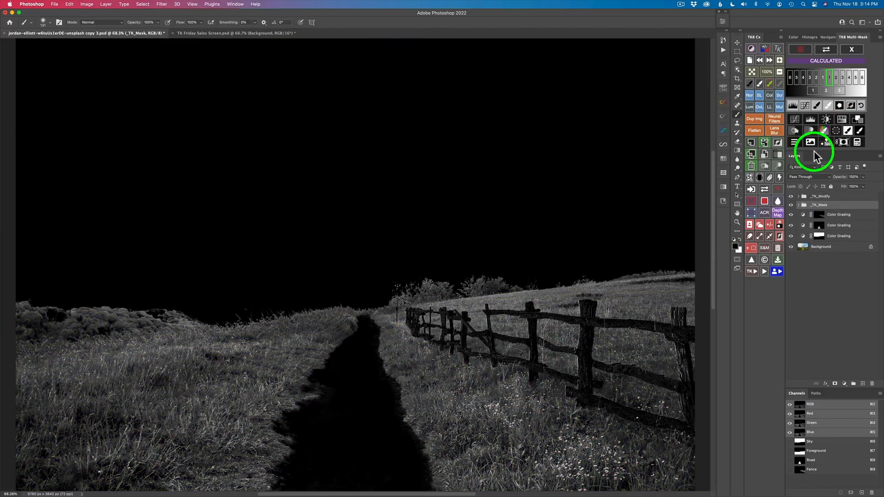
# Step: Subtract the saved Fence mask from the calculated grass mask
pyautogui.click(858, 143)
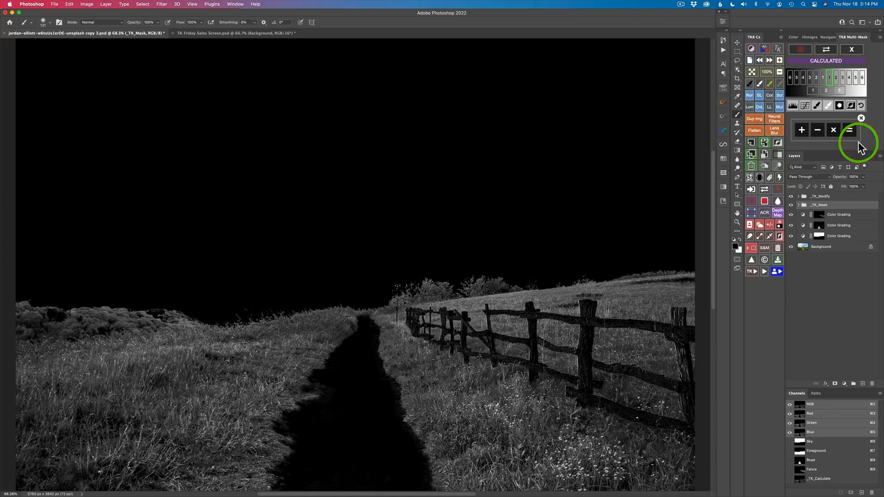
pyautogui.click(818, 134)
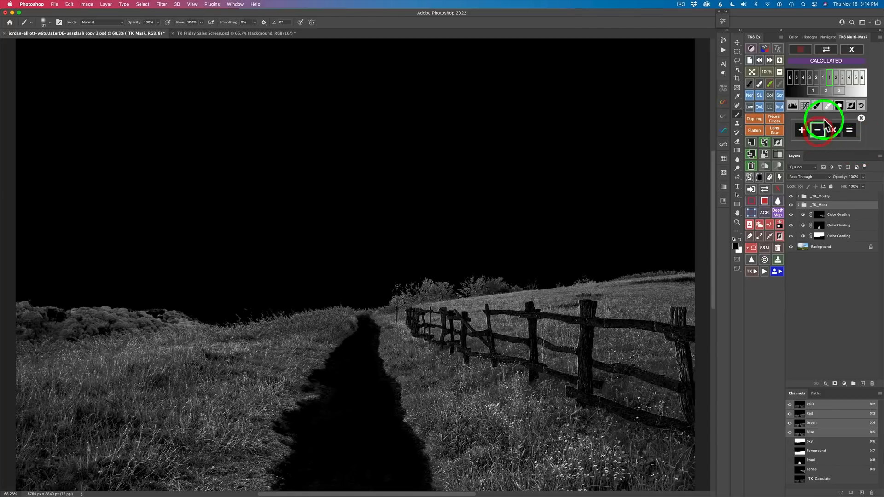
pyautogui.click(852, 49)
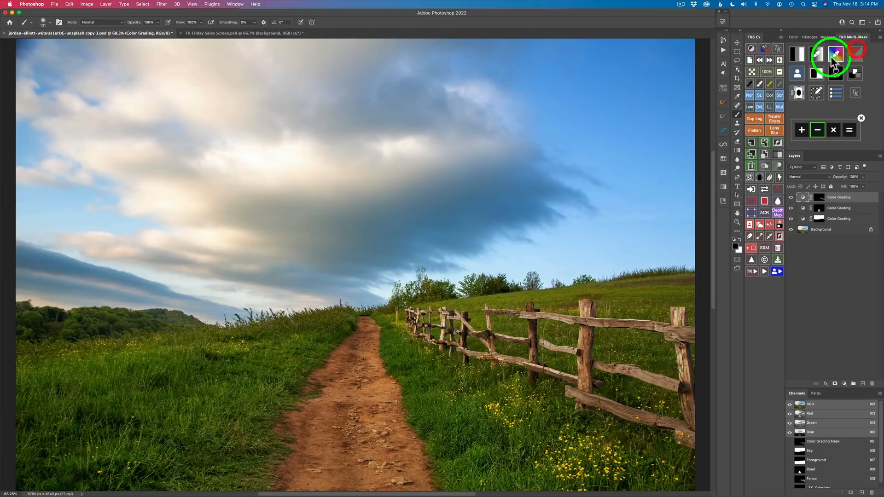
pyautogui.click(798, 75)
pyautogui.click(825, 96)
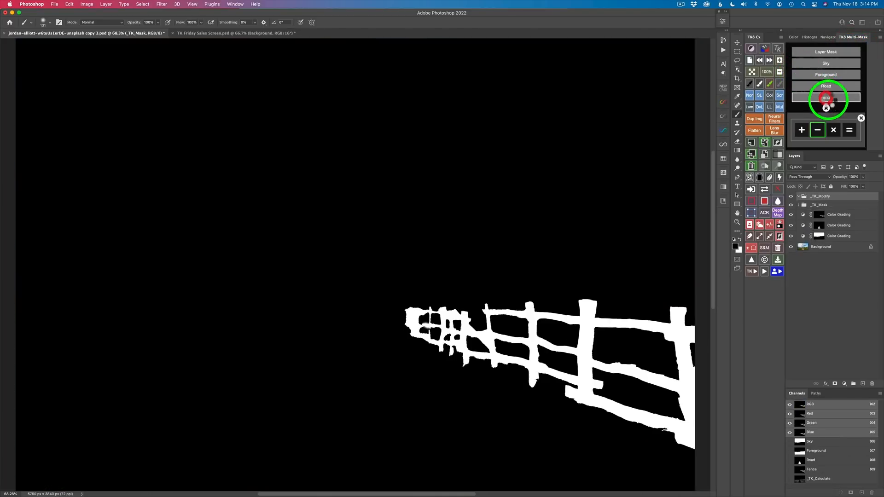
pyautogui.click(850, 131)
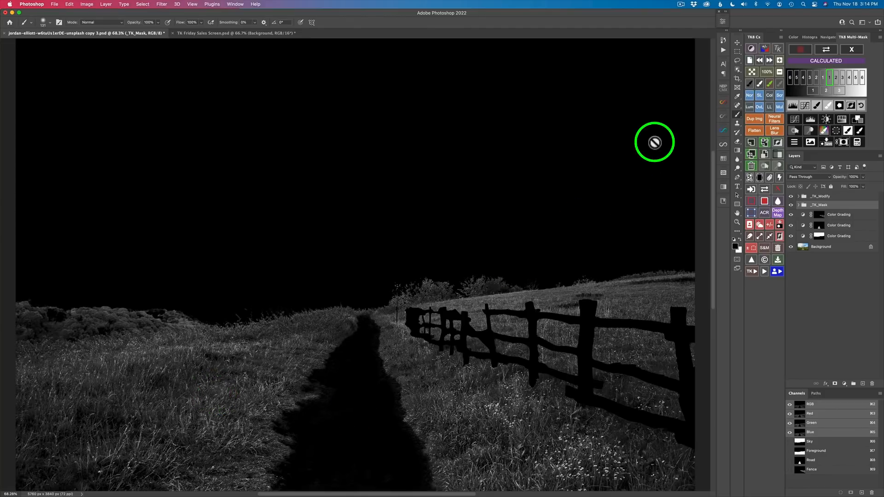
# Step: Brighten the grass mask with Levels, setting midtones to 1.48 and the white point to about 74, and paint the path solid black
pyautogui.click(793, 107)
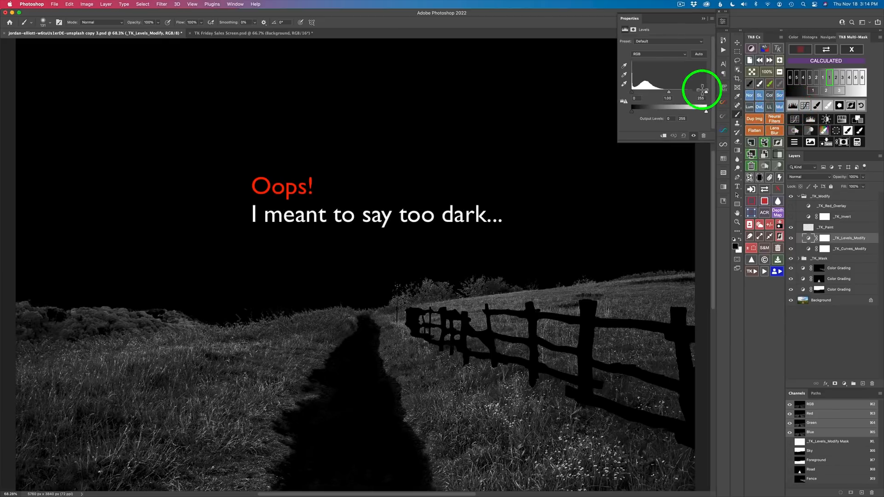
pyautogui.moveTo(707, 96); pyautogui.dragTo(640, 90)
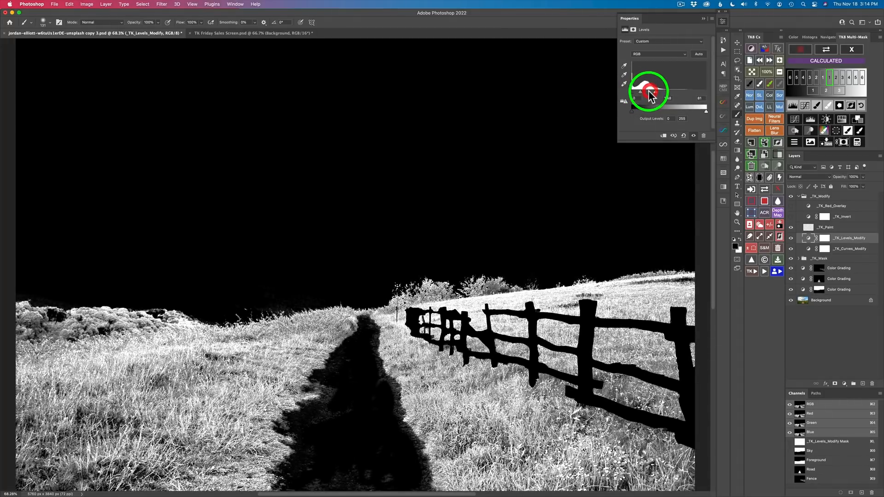
pyautogui.moveTo(655, 91); pyautogui.dragTo(651, 92)
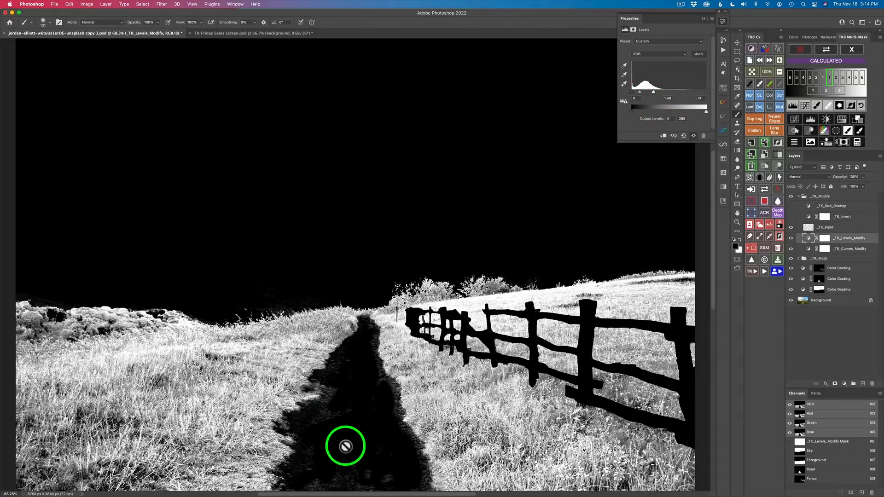
pyautogui.click(815, 106)
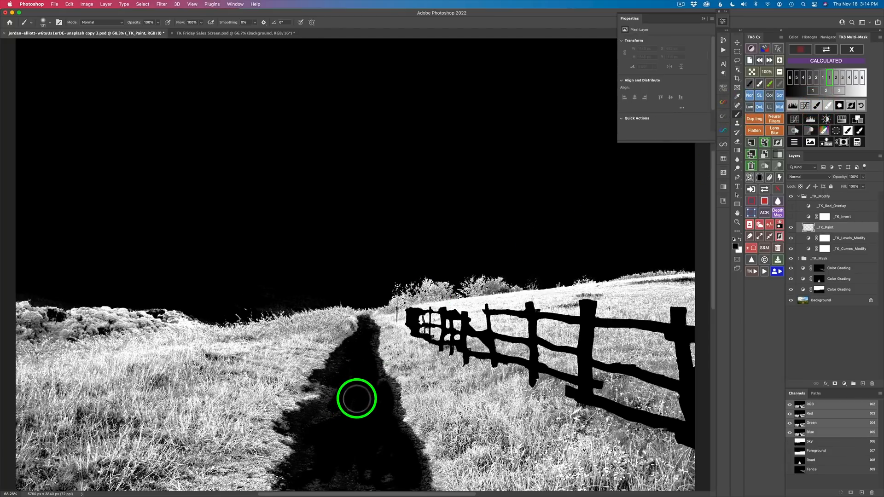
pyautogui.moveTo(356, 408)
pyautogui.mouseDown()
pyautogui.moveTo(316, 419)
pyautogui.moveTo(324, 421)
pyautogui.moveTo(344, 357)
pyautogui.moveTo(360, 350)
pyautogui.moveTo(369, 328)
pyautogui.moveTo(373, 382)
pyautogui.moveTo(383, 387)
pyautogui.moveTo(386, 489)
pyautogui.moveTo(314, 483)
pyautogui.moveTo(315, 445)
pyautogui.moveTo(315, 462)
pyautogui.moveTo(304, 469)
pyautogui.moveTo(362, 462)
pyautogui.moveTo(417, 491)
pyautogui.moveTo(361, 370)
pyautogui.moveTo(366, 321)
pyautogui.mouseUp()
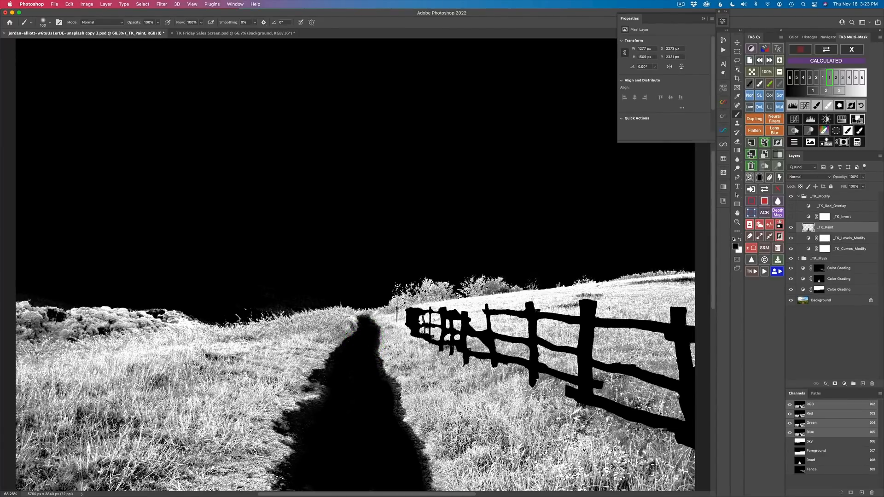
# Step: Add a Color Grading layer through the grass mask with midtones brightened and tinted yellow-green, and compare before and after
pyautogui.click(857, 120)
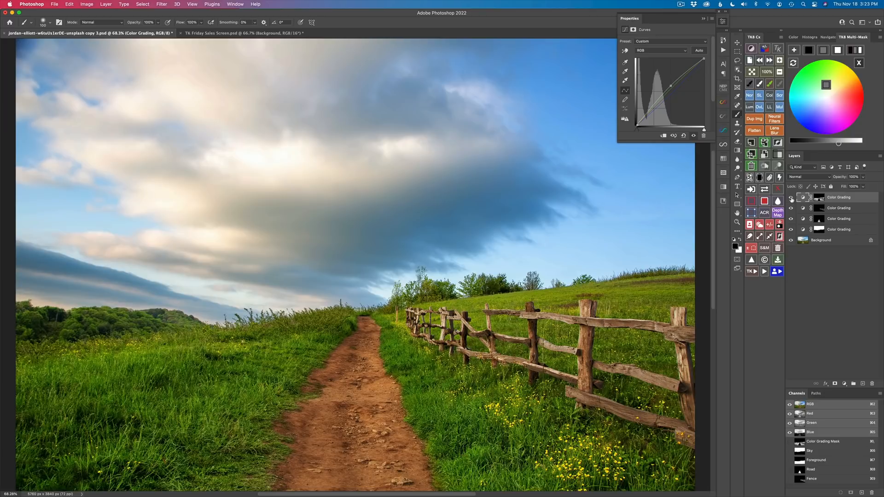
pyautogui.click(791, 198)
pyautogui.click(791, 197)
pyautogui.click(791, 198)
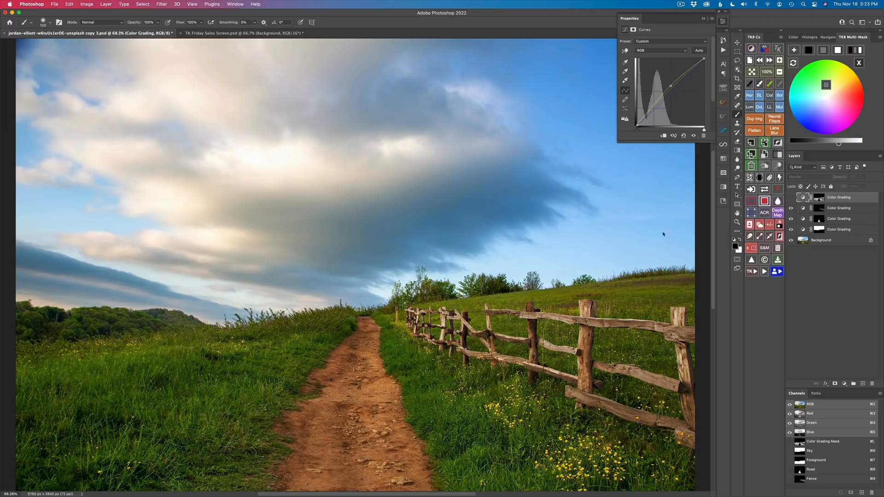
pyautogui.click(792, 198)
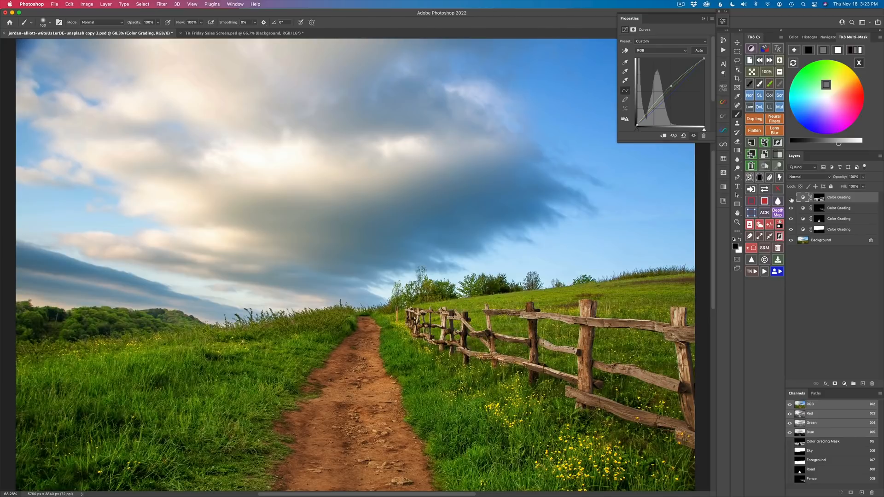
pyautogui.click(791, 198)
pyautogui.click(792, 198)
pyautogui.click(723, 22)
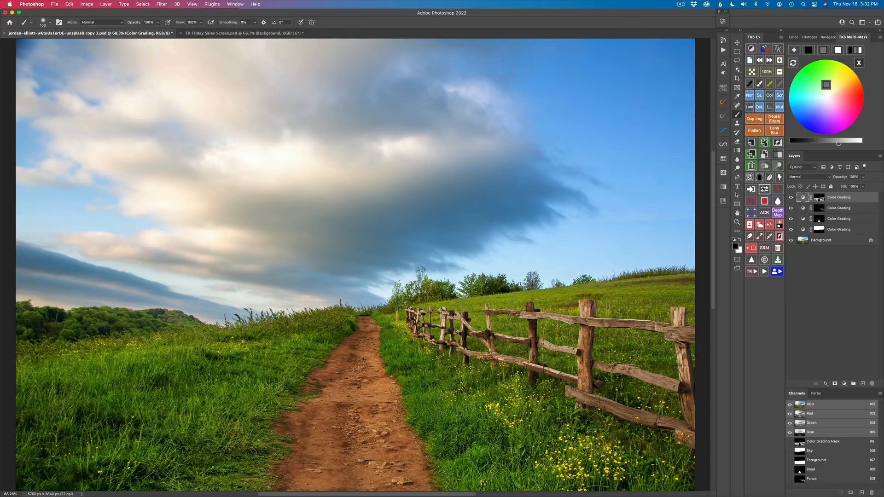
# Step: Run the Clarity action with a High Pass radius of 10 pixels
pyautogui.click(755, 275)
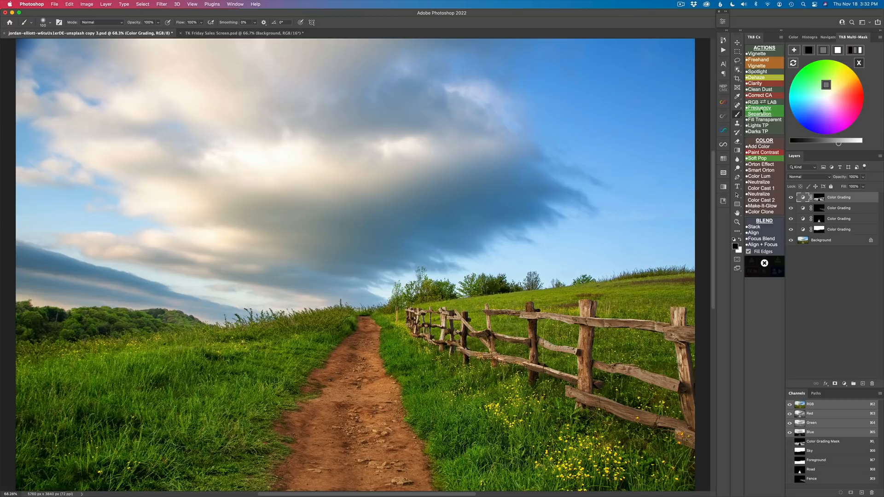
pyautogui.click(760, 84)
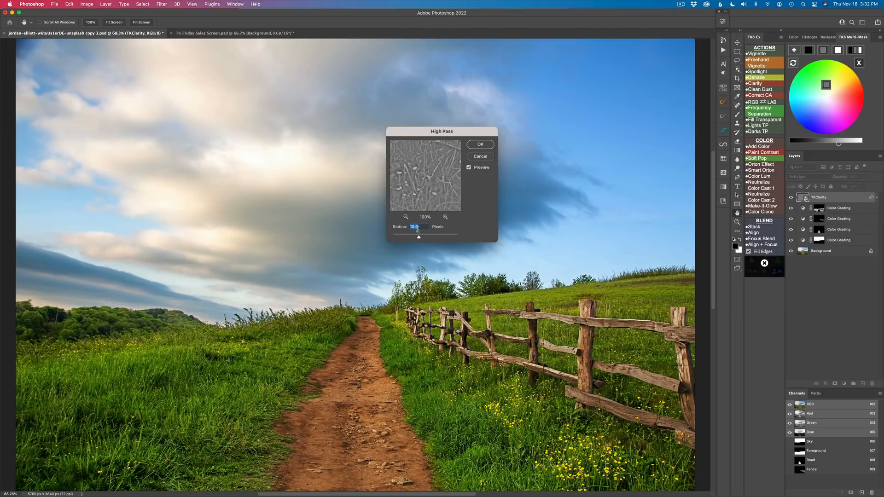
pyautogui.click(481, 145)
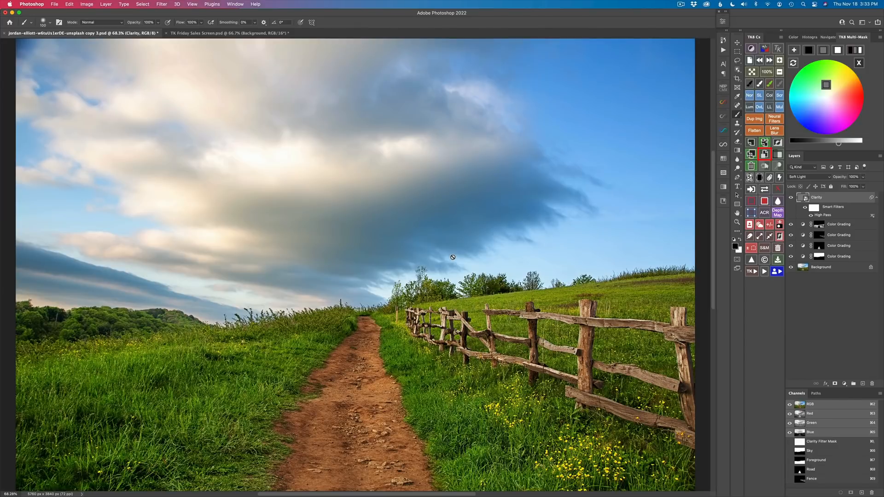
# Step: Add the saved Fence mask to the saved Road mask and apply the calculated result as the Clarity layer's mask
pyautogui.click(859, 65)
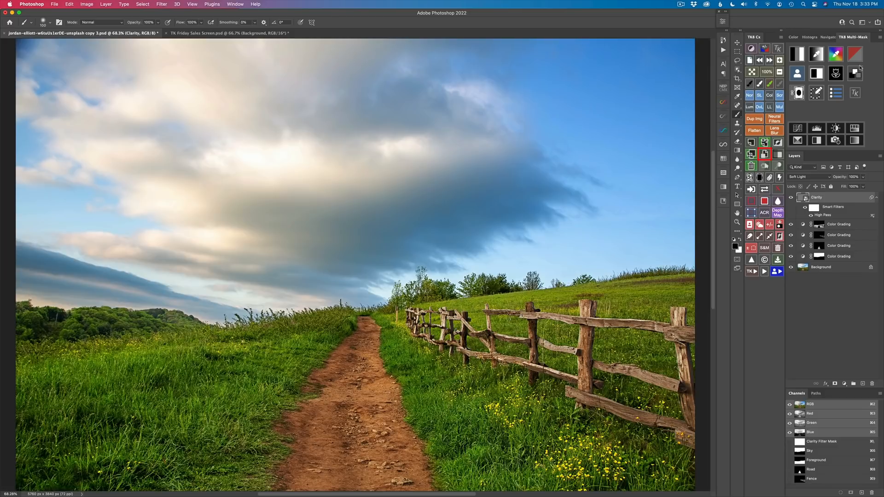
pyautogui.click(797, 74)
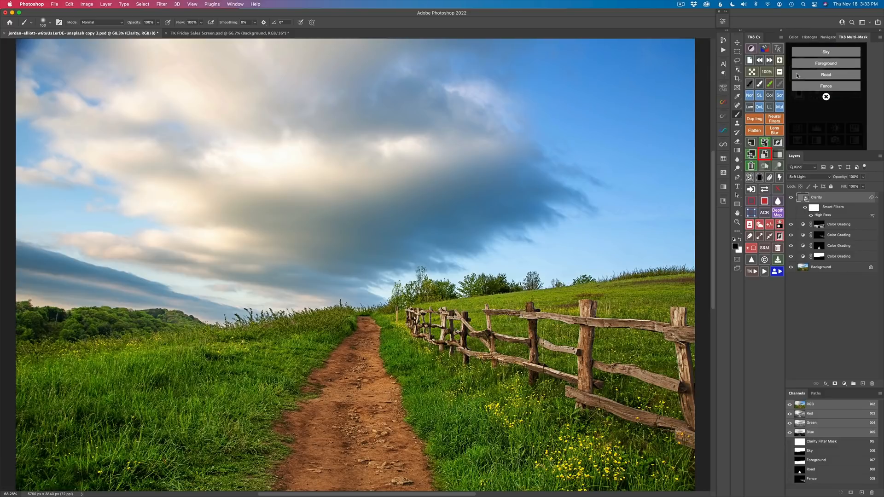
pyautogui.click(829, 78)
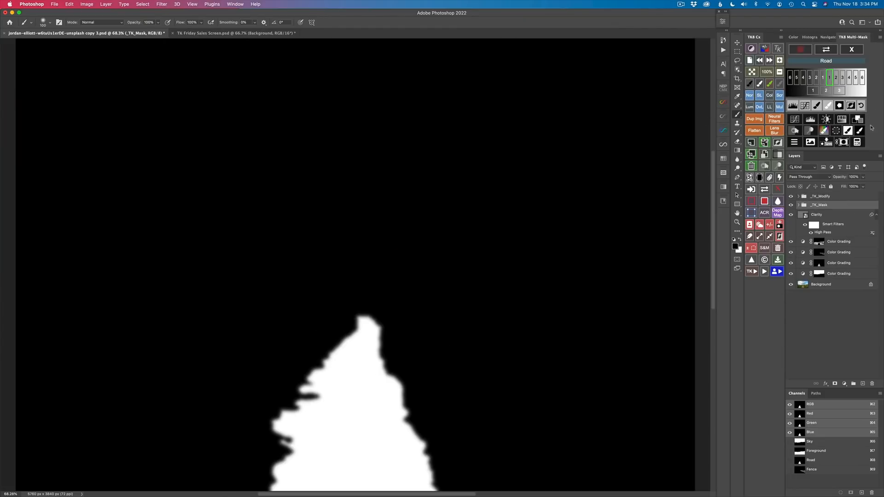
pyautogui.click(857, 142)
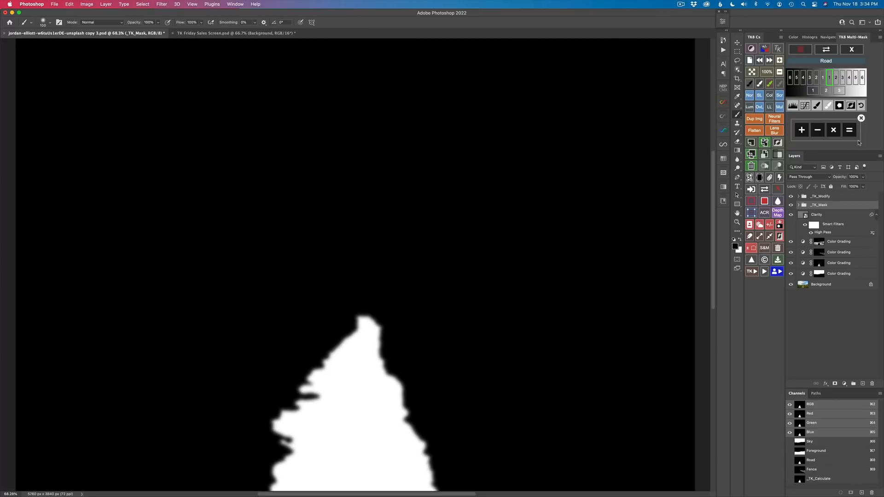
pyautogui.click(802, 131)
pyautogui.click(853, 49)
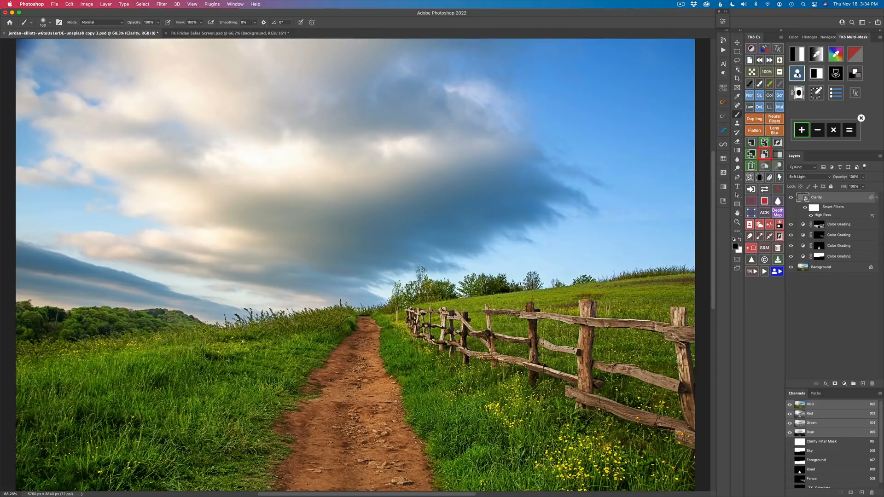
pyautogui.click(826, 61)
pyautogui.click(822, 87)
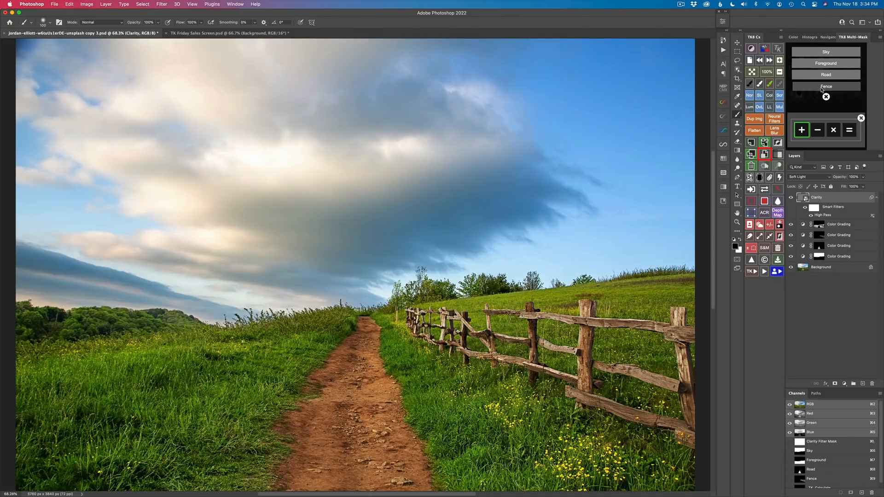
pyautogui.click(850, 131)
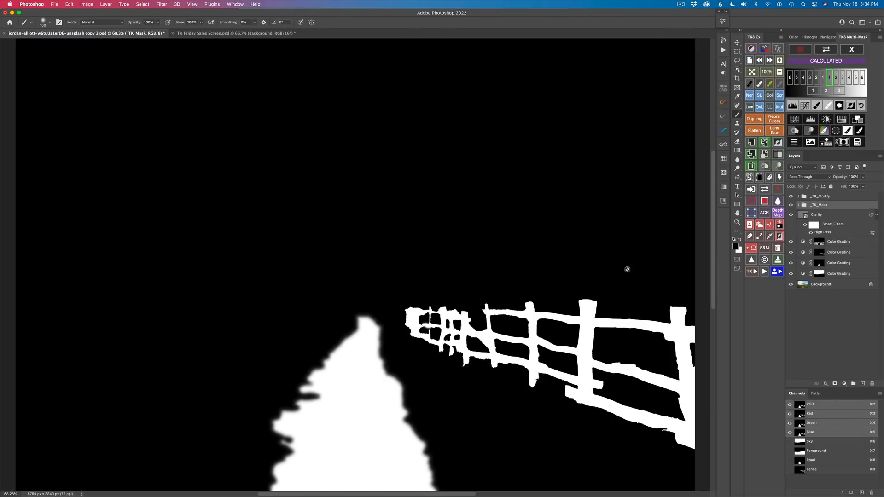
pyautogui.click(843, 142)
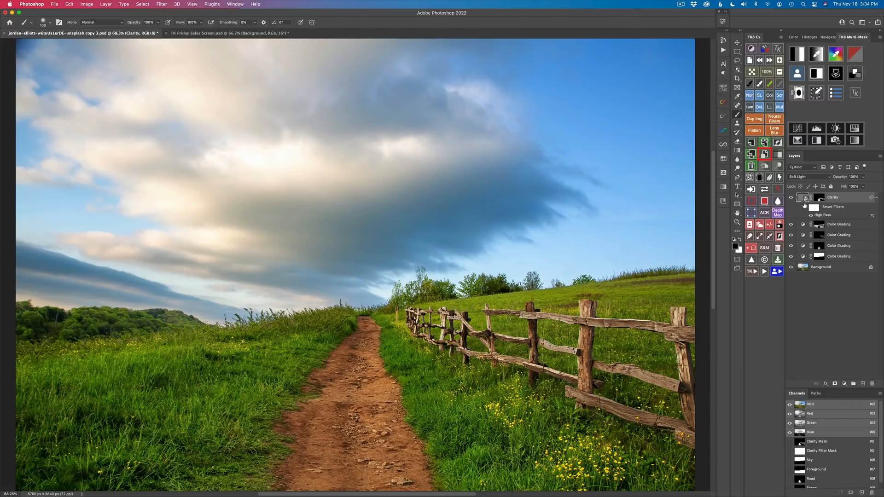
# Step: Compare the photo with and without the Clarity layer, and the original background against all the adjustments
pyautogui.click(791, 199)
pyautogui.click(791, 198)
pyautogui.keyDown('alt'); pyautogui.click(791, 268); pyautogui.keyUp('alt')
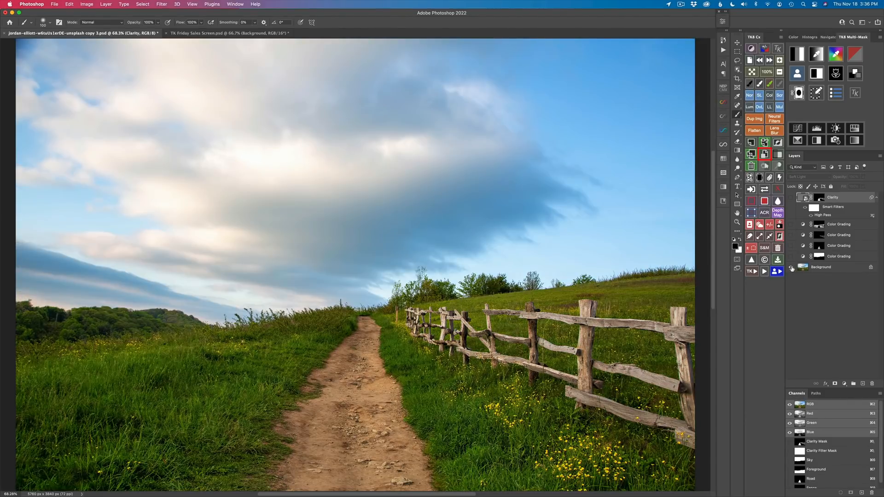
pyautogui.keyDown('alt'); pyautogui.click(792, 268); pyautogui.keyUp('alt')
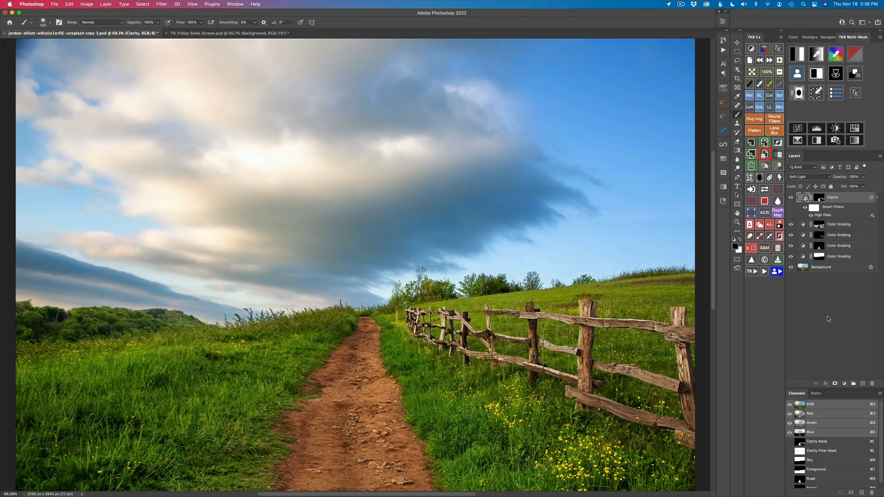